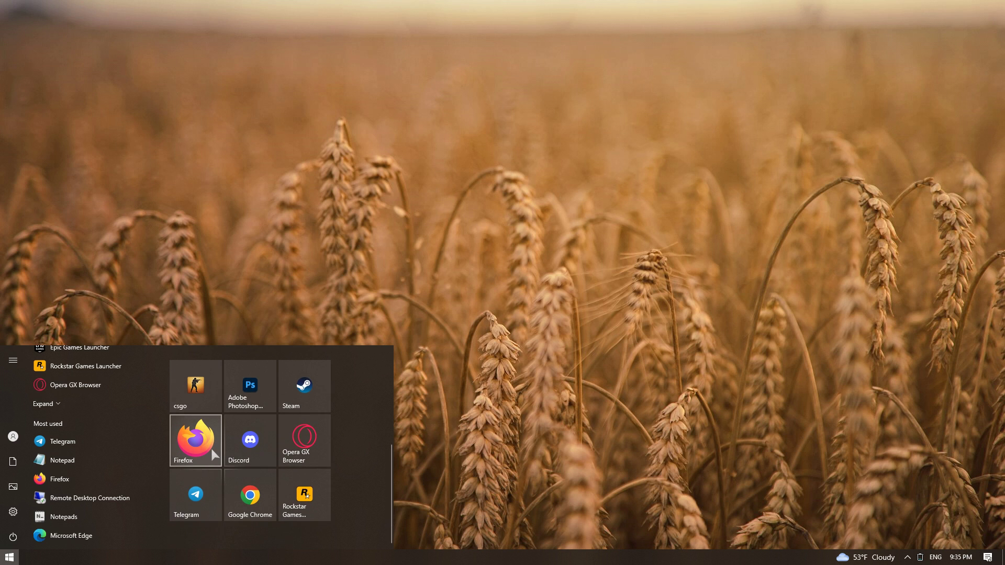
scroll(100, 466, up, 1)
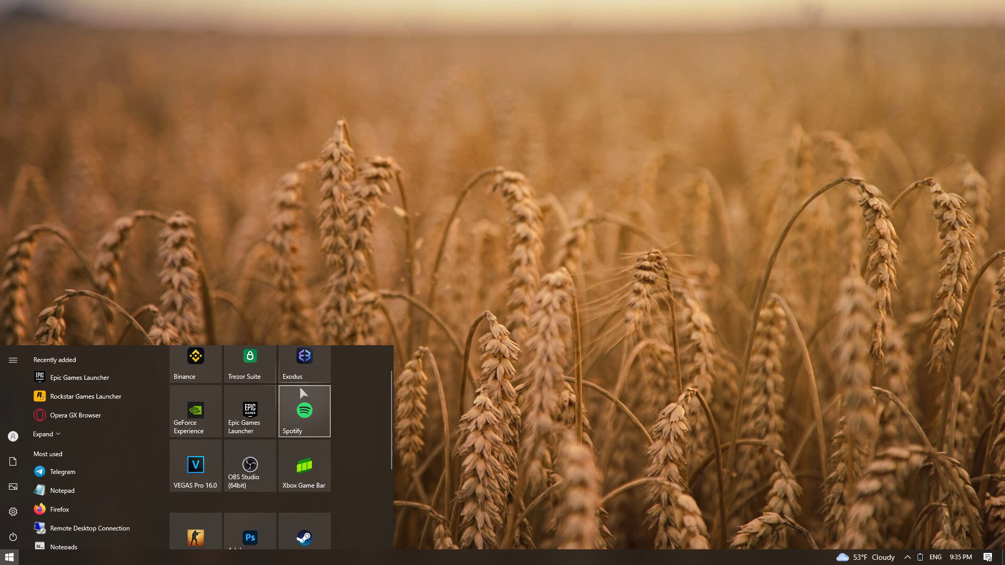
Review the pinned Start tiles, close Start, and bring up the desktop's right-click menu
click(392, 280)
right_click(437, 269)
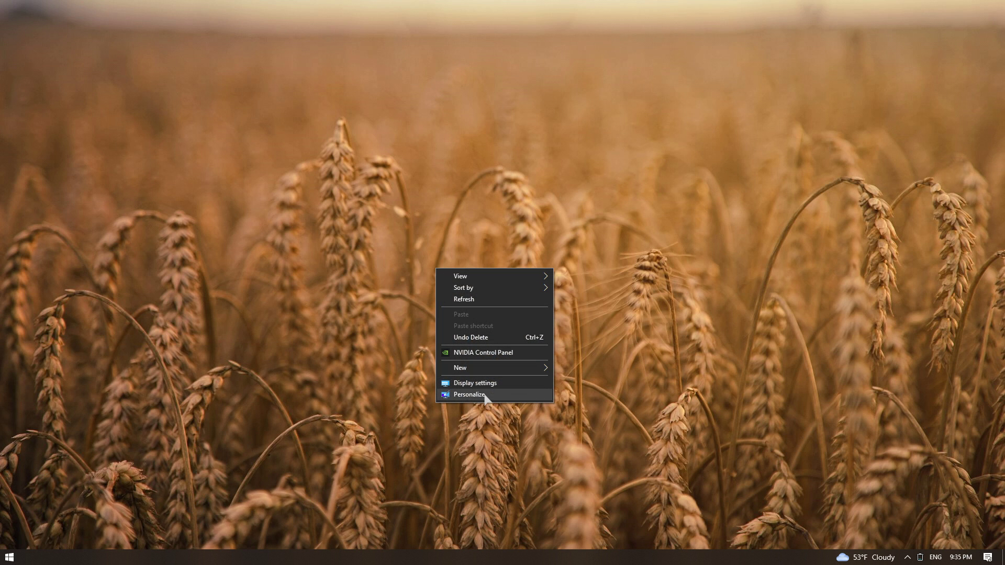
Turn off 'Show more tiles' and the app list on the Start settings page
click(485, 395)
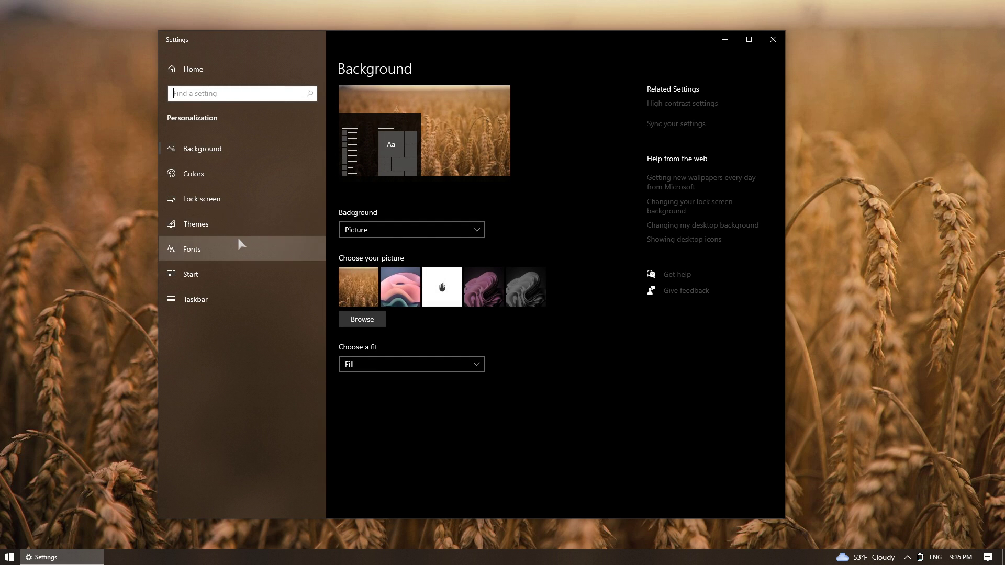
click(188, 276)
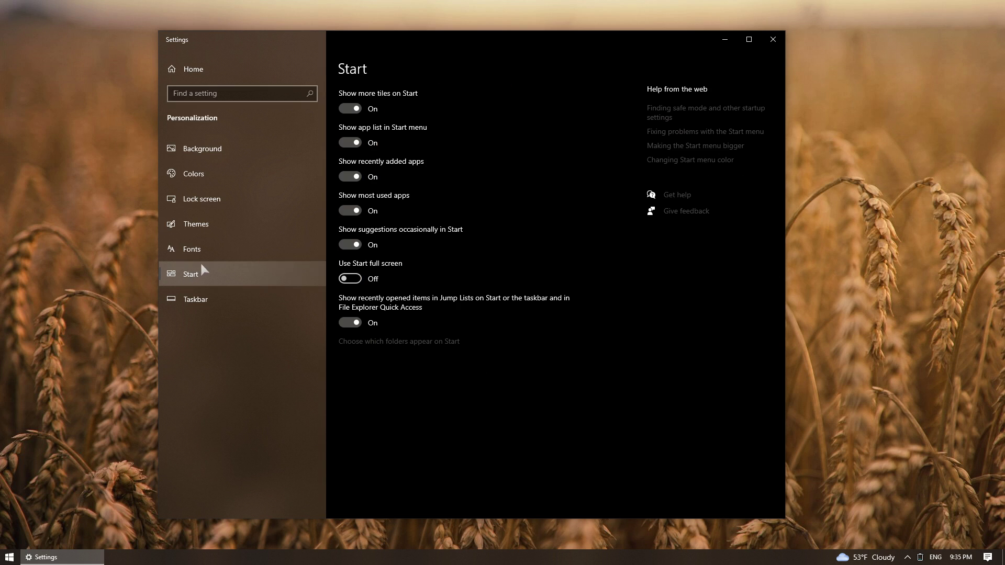
key(super)
click(350, 143)
click(350, 109)
key(super)
Close Settings and widen the Start menu so tiles form a second group
key(super)
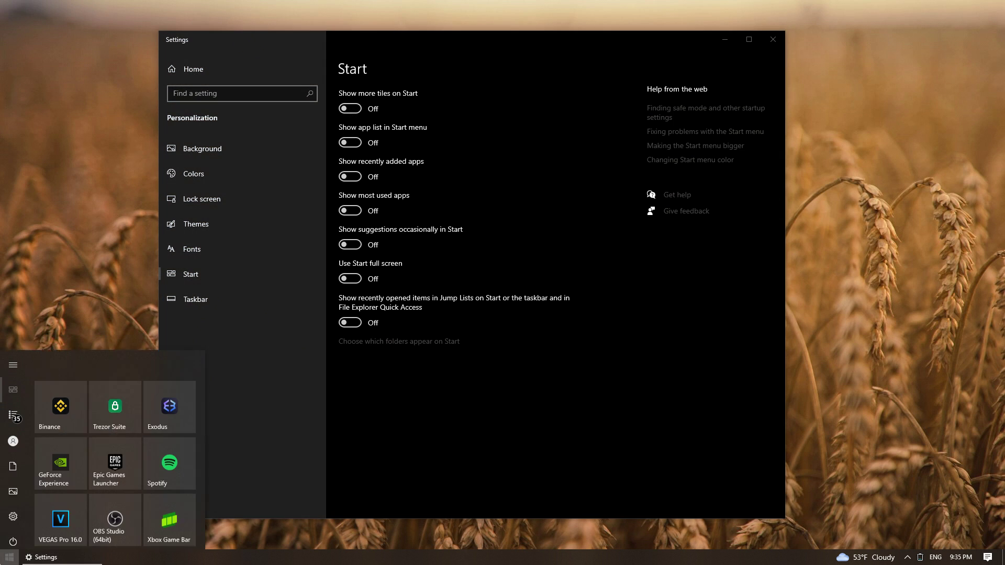
scroll(115, 450, down, 3)
click(773, 40)
key(super)
drag(205, 418, 340, 419)
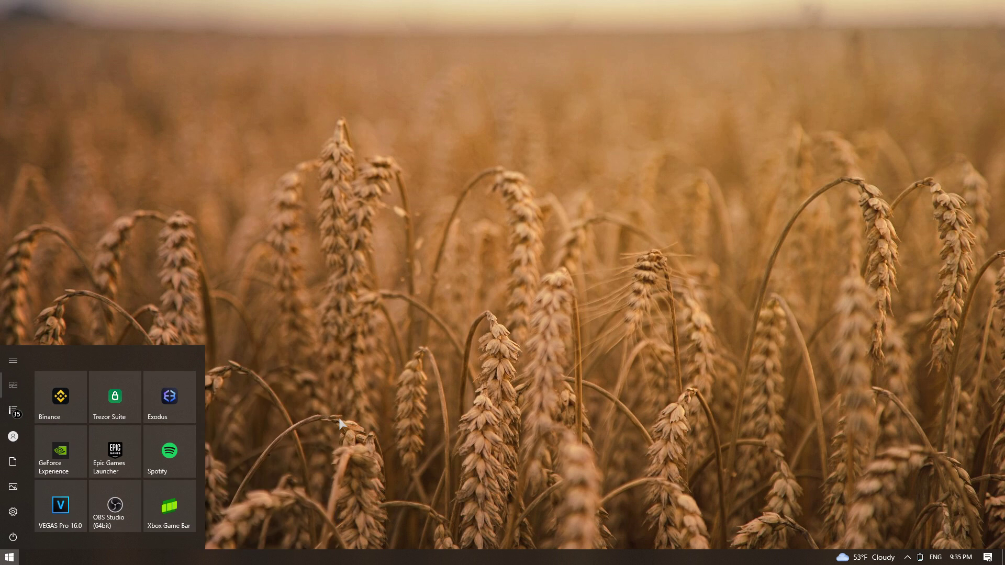
drag(206, 417, 361, 411)
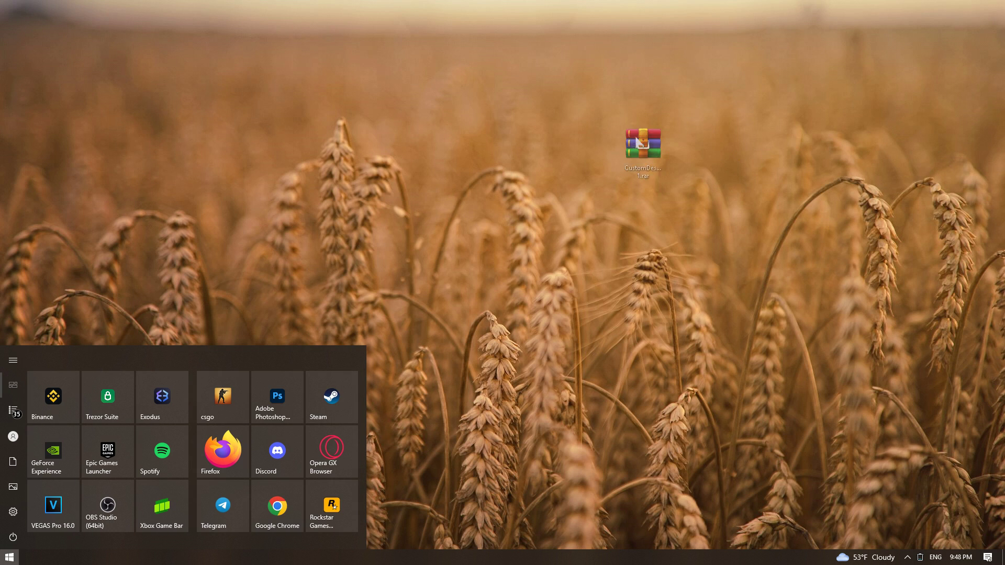
Open CustomDesktop 1.rar with the archive password, drag Folder to the desktop, and open it
drag(646, 141, 504, 157)
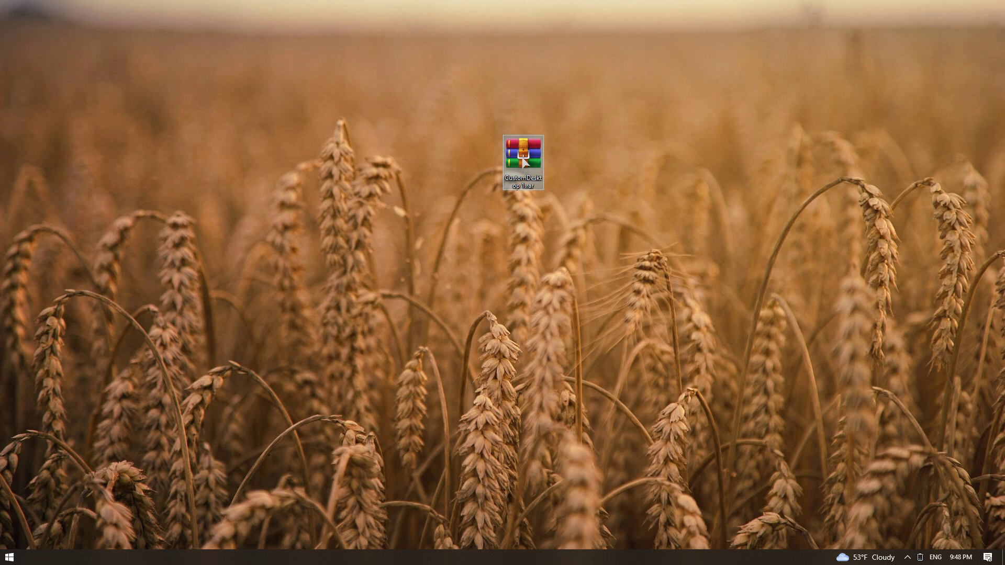
double_click(522, 159)
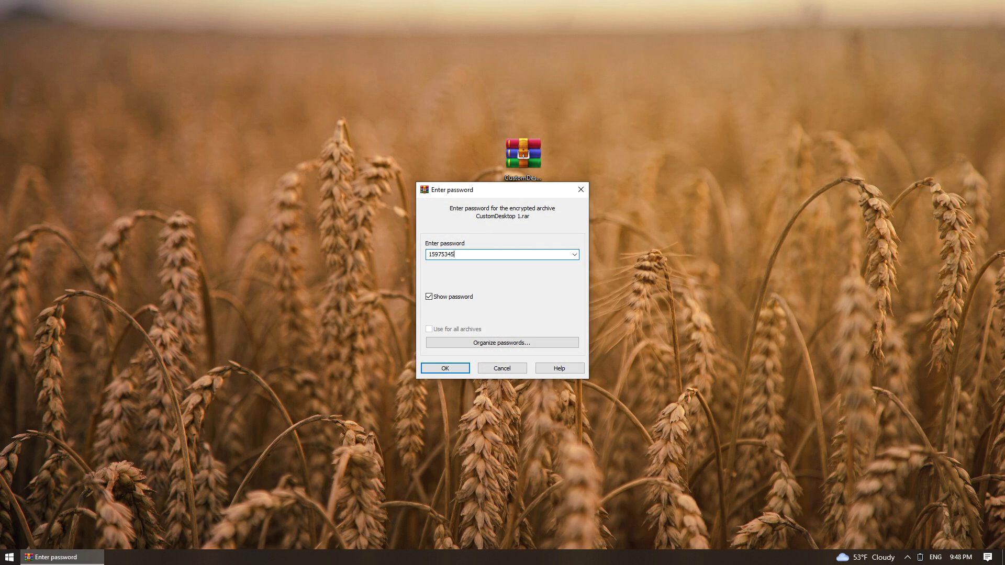
click(455, 368)
drag(309, 179, 233, 185)
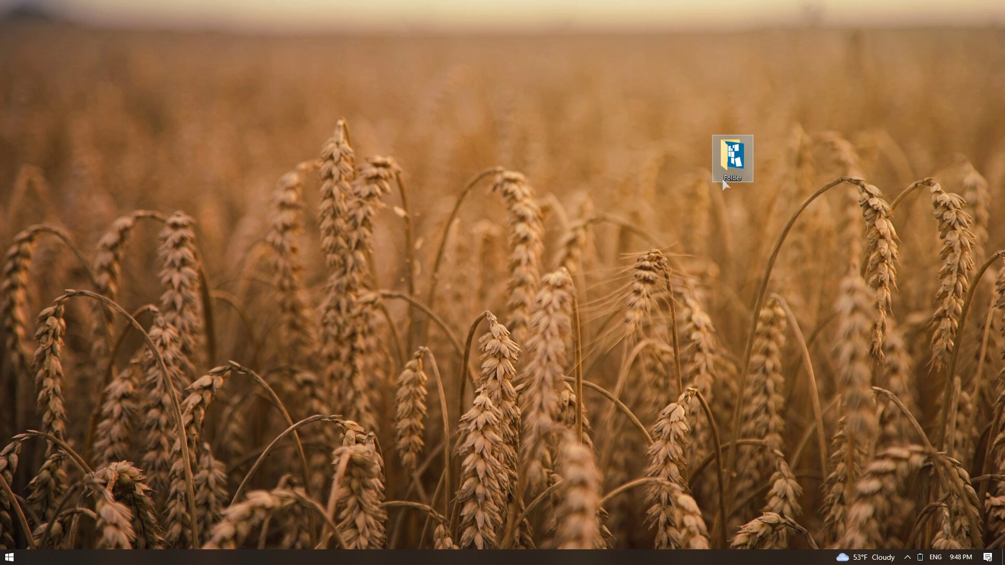
double_click(725, 178)
Browse the Icons\Ico icon files, then return to the extracted Folder
click(227, 213)
double_click(224, 199)
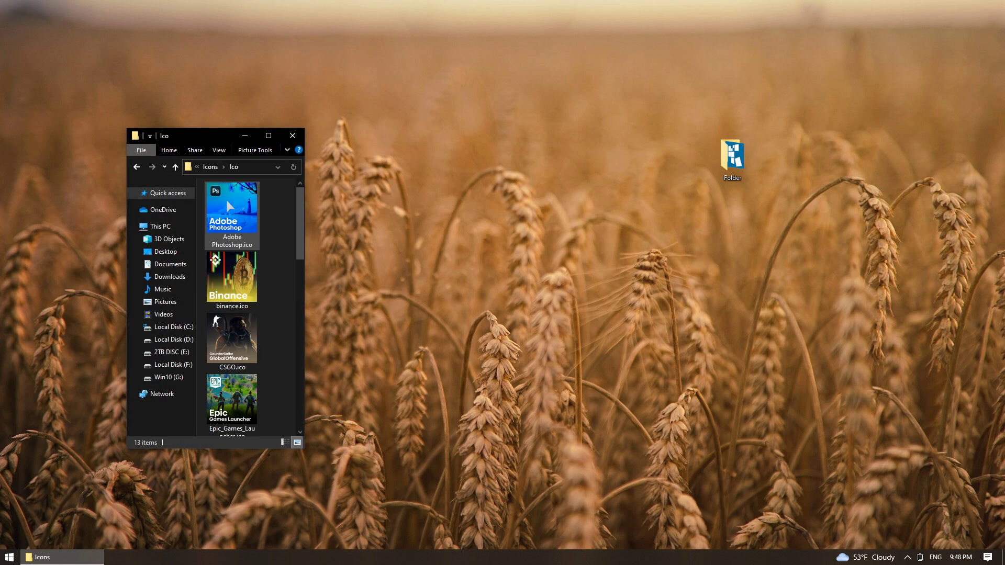
key(alt+Left)
key(alt+Left)
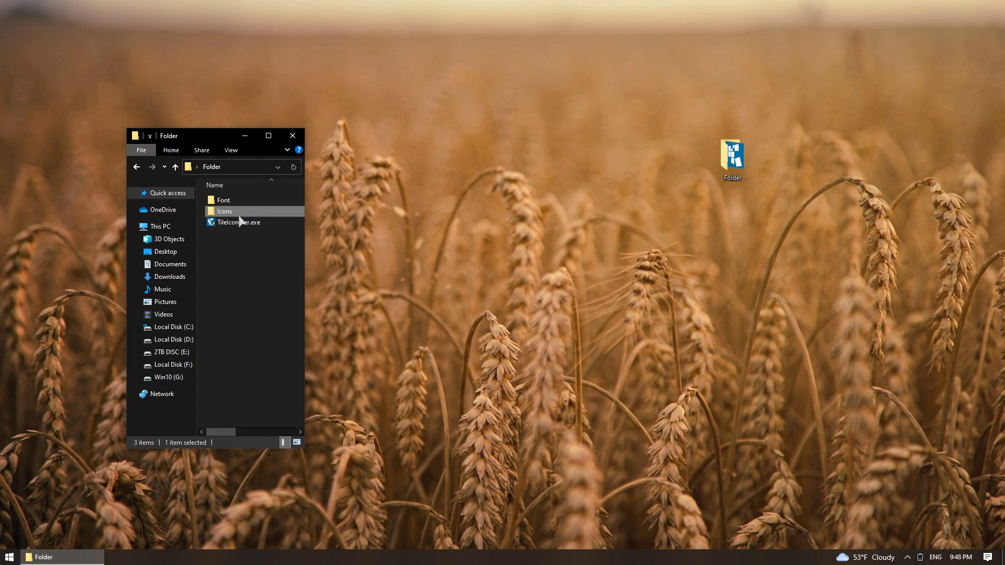
click(263, 280)
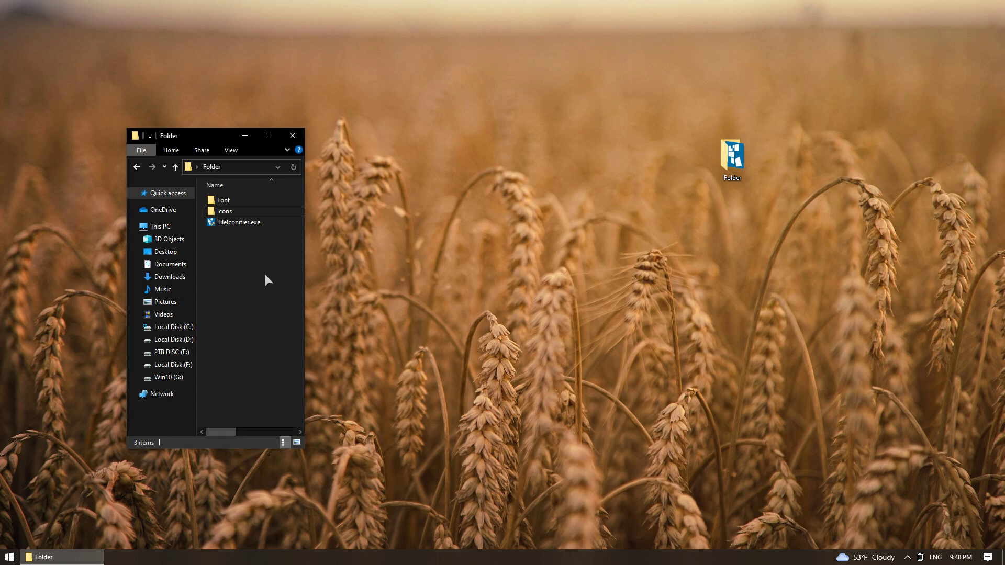
Search 'Defe' in Start and open Windows Security's Virus & threat protection settings
key(super)
text(Defe)
click(74, 354)
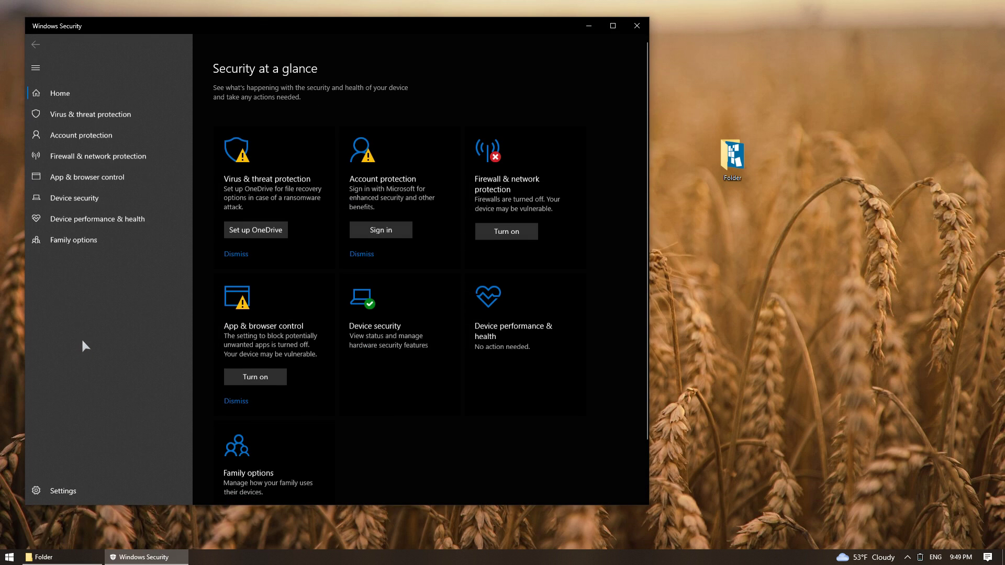
click(90, 115)
click(232, 332)
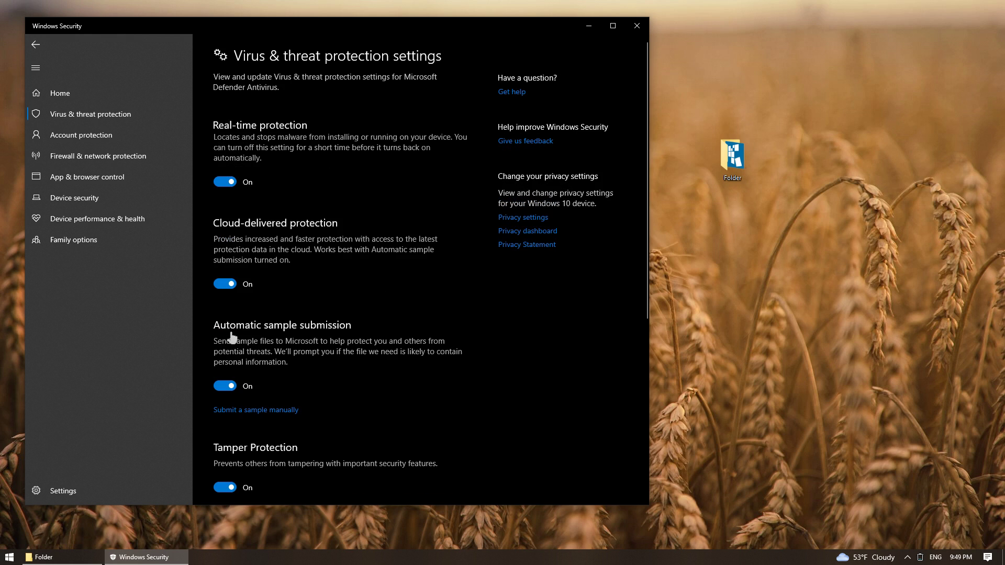
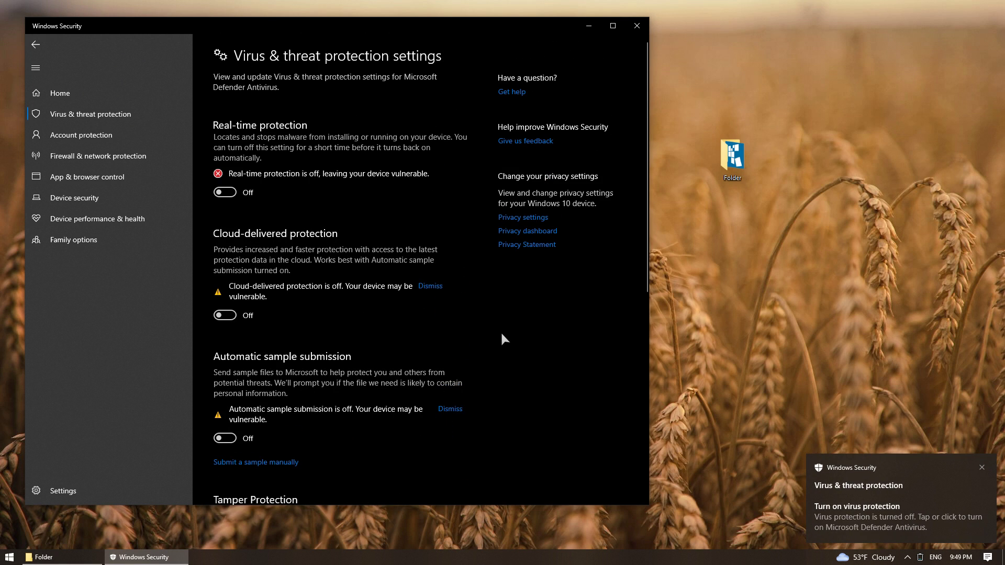
Close Windows Security and launch TileIconifier.exe with admin rights
click(637, 25)
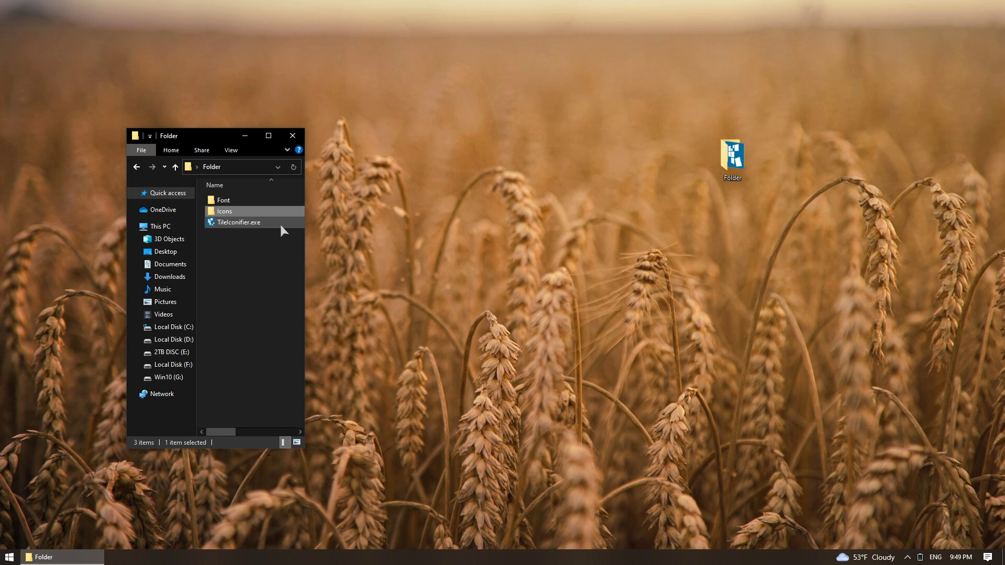
double_click(281, 224)
click(437, 346)
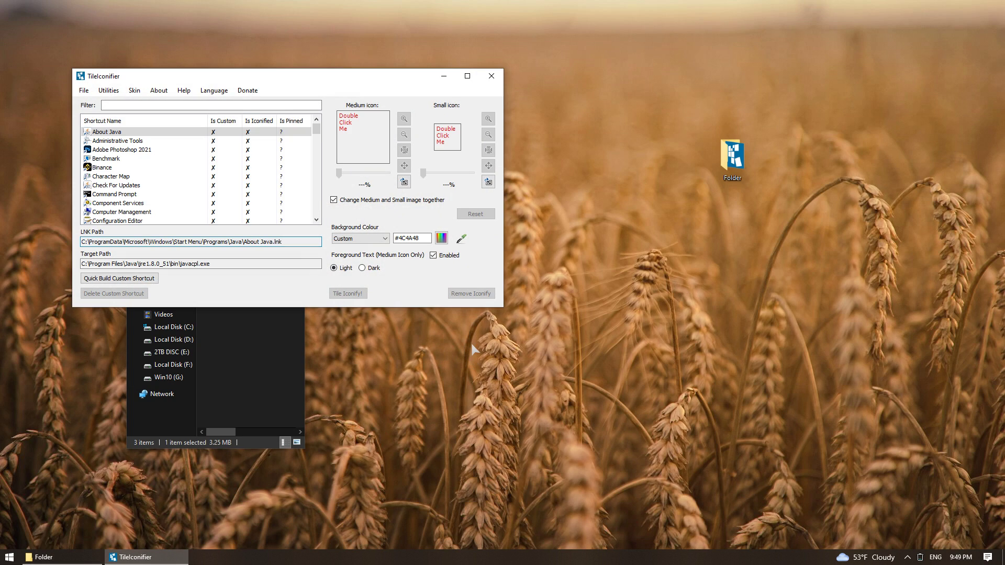
drag(294, 76, 710, 109)
Copy the Icons\Ico folder path from the address bar, then minimize File Explorer
double_click(258, 212)
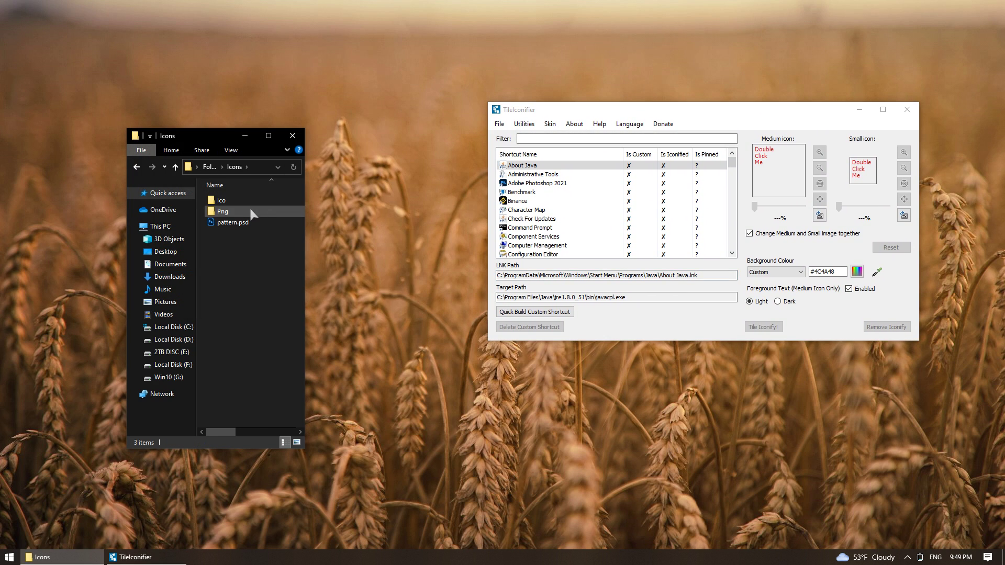
double_click(222, 200)
click(255, 166)
right_click(256, 167)
click(287, 203)
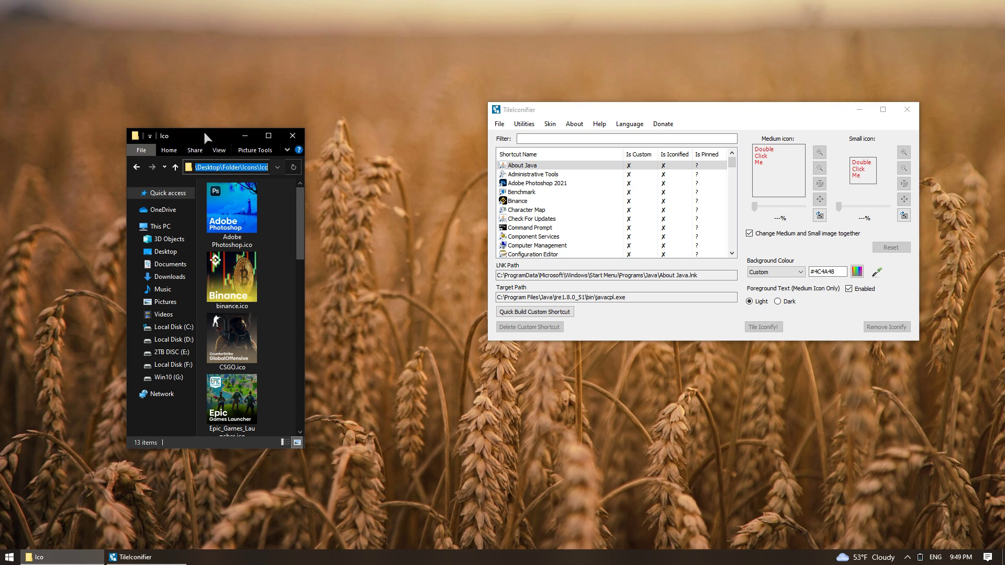
drag(205, 135, 280, 75)
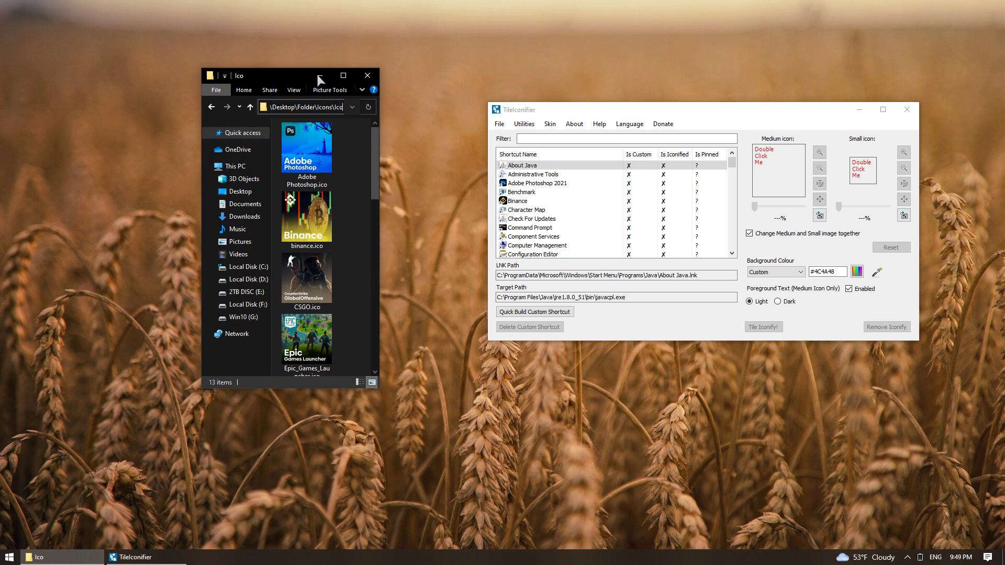
click(319, 76)
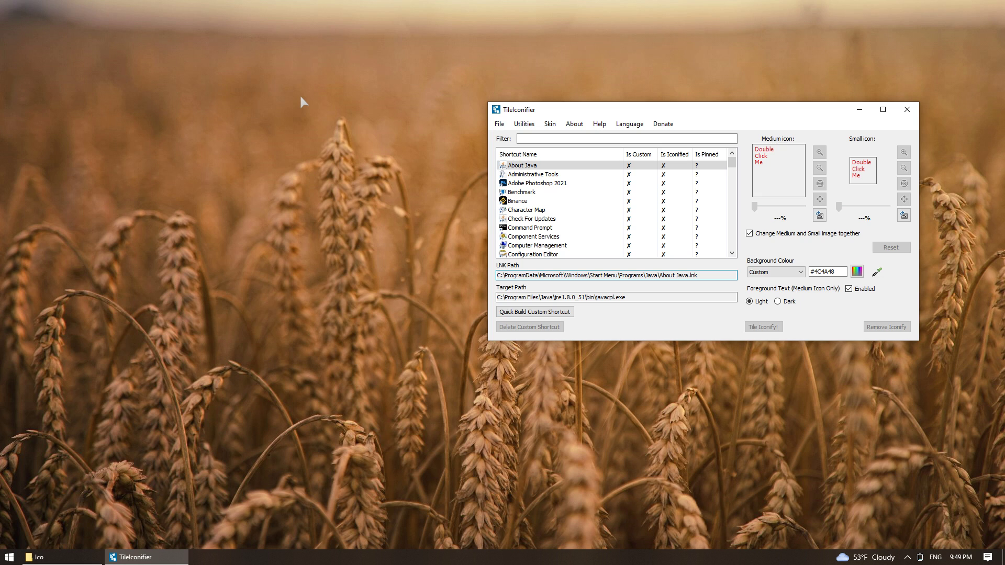
Filter the shortcut list for 'Fire' and select the Firefox shortcut
click(11, 557)
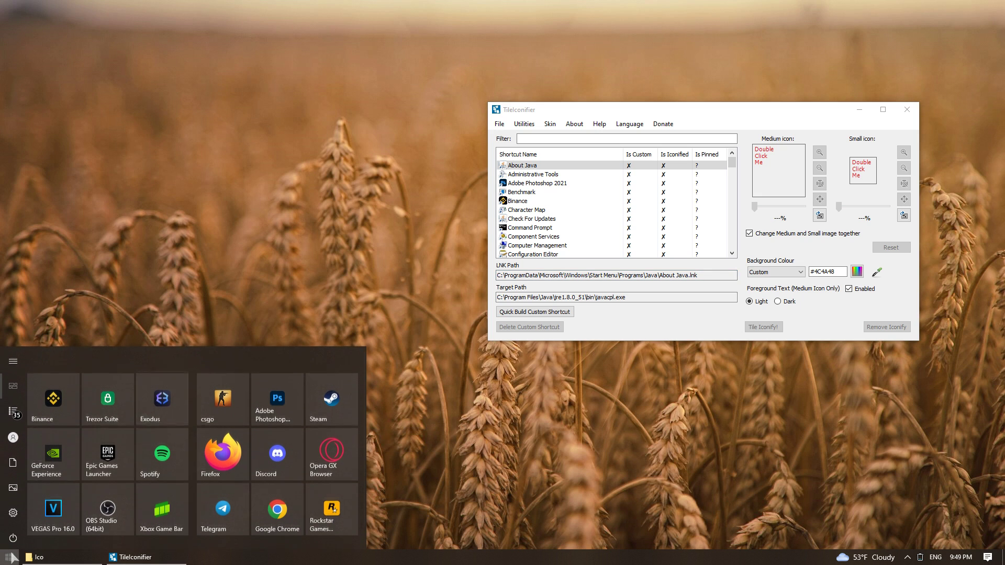
click(557, 139)
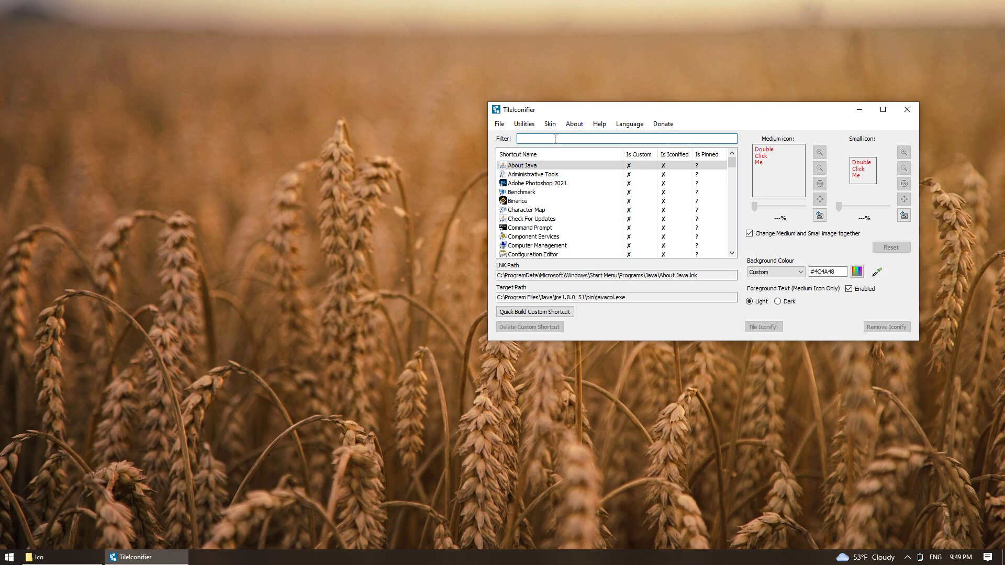
text(Fire)
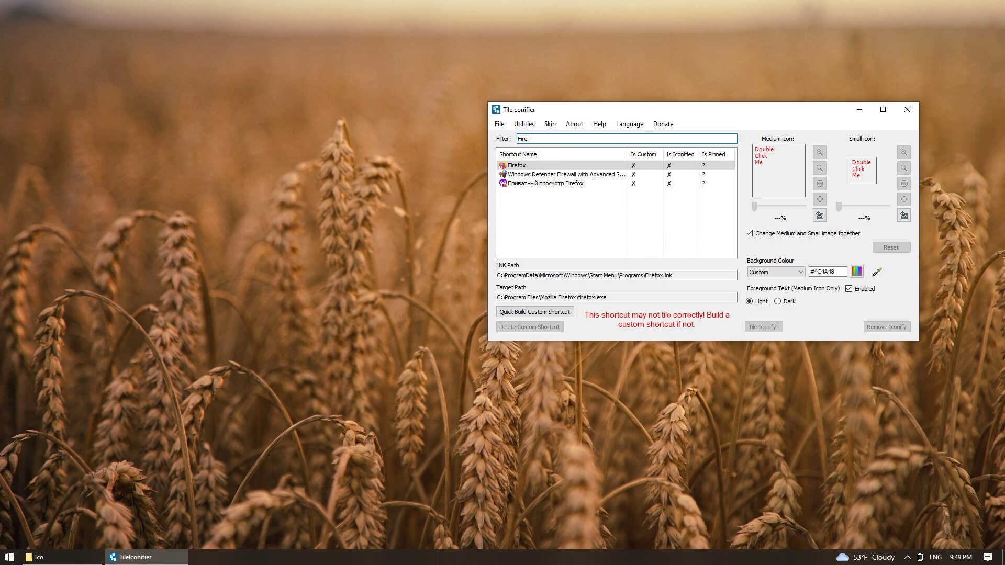
click(535, 166)
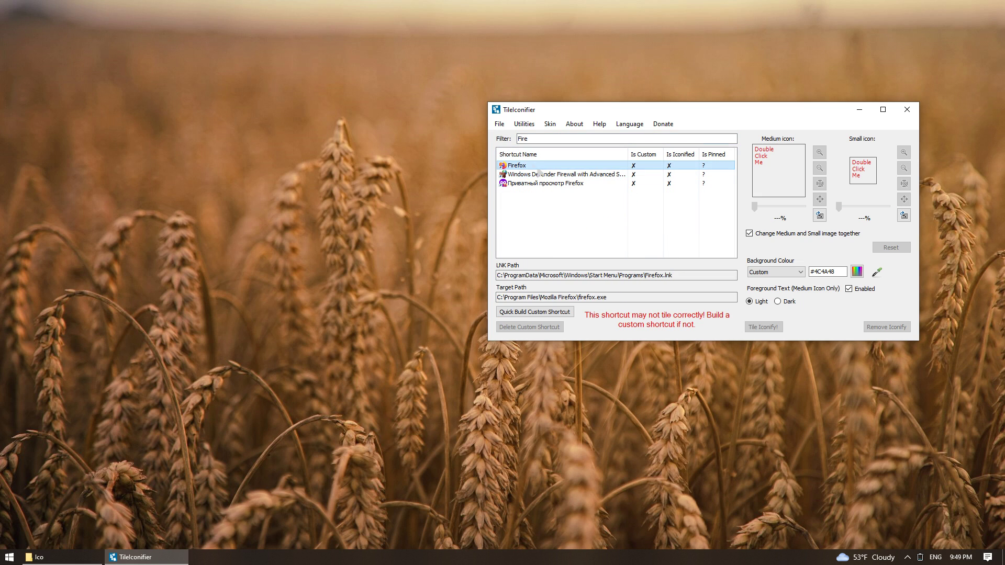
Set Firefox.ico from the Ico folder as the Firefox tile image and check Start
double_click(765, 160)
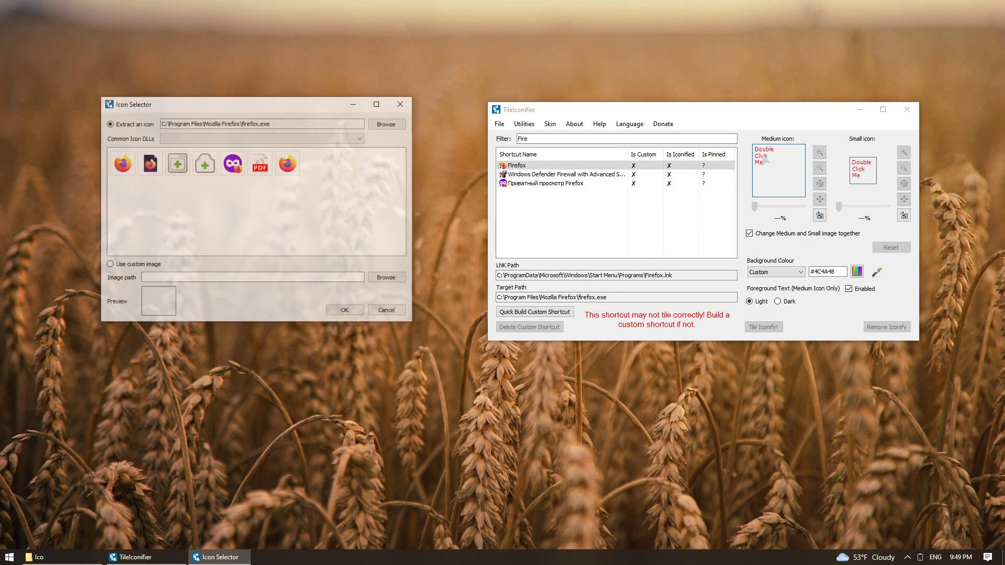
click(388, 124)
click(399, 135)
text(C:\Users\Administrator\Desktop\Folder\Icons\Ico)
key(Return)
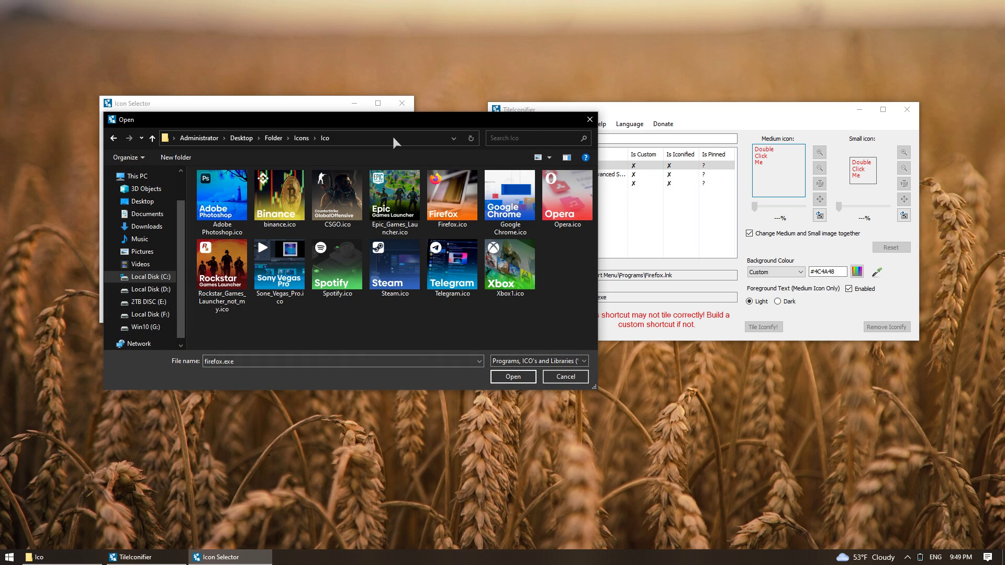
double_click(450, 194)
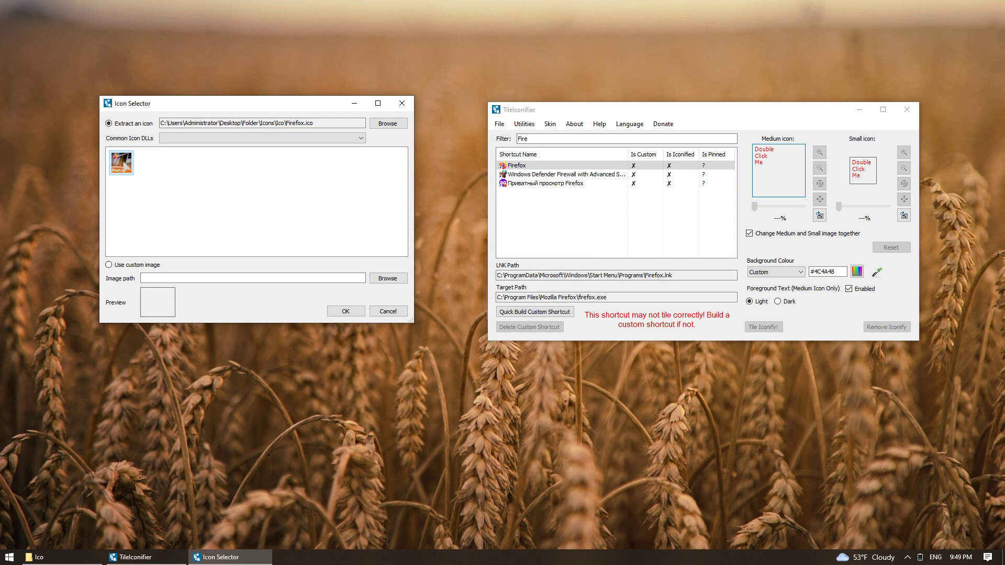
double_click(114, 167)
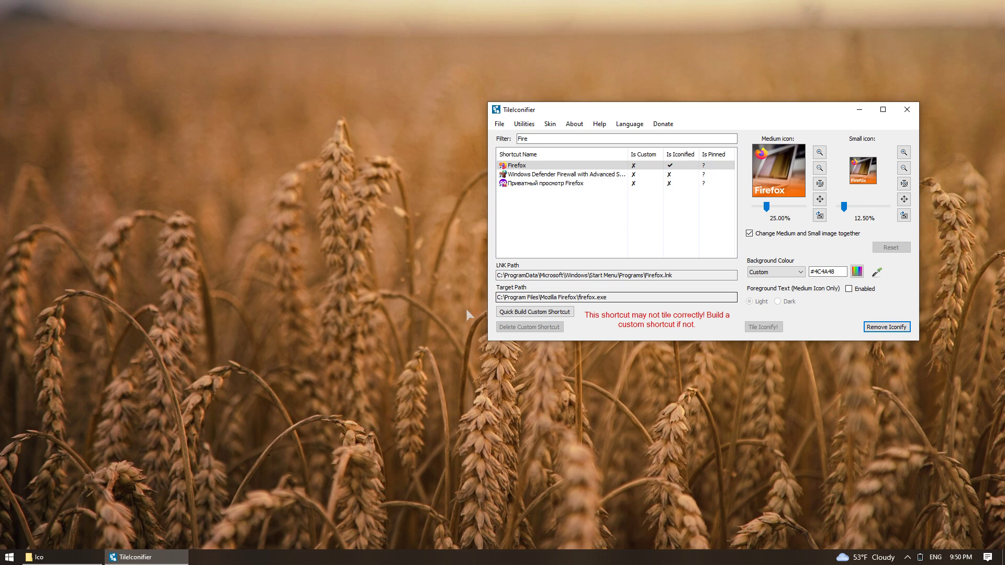
click(10, 557)
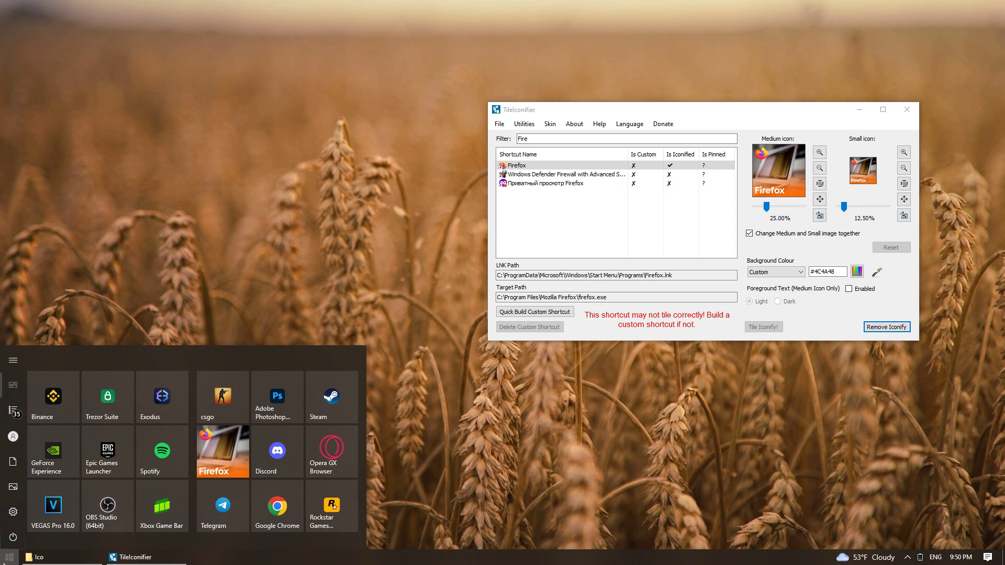
Filter for 'Spo', assign Spotify.ico from the Ico folder to the Spotify tile, and check Start
key(Escape)
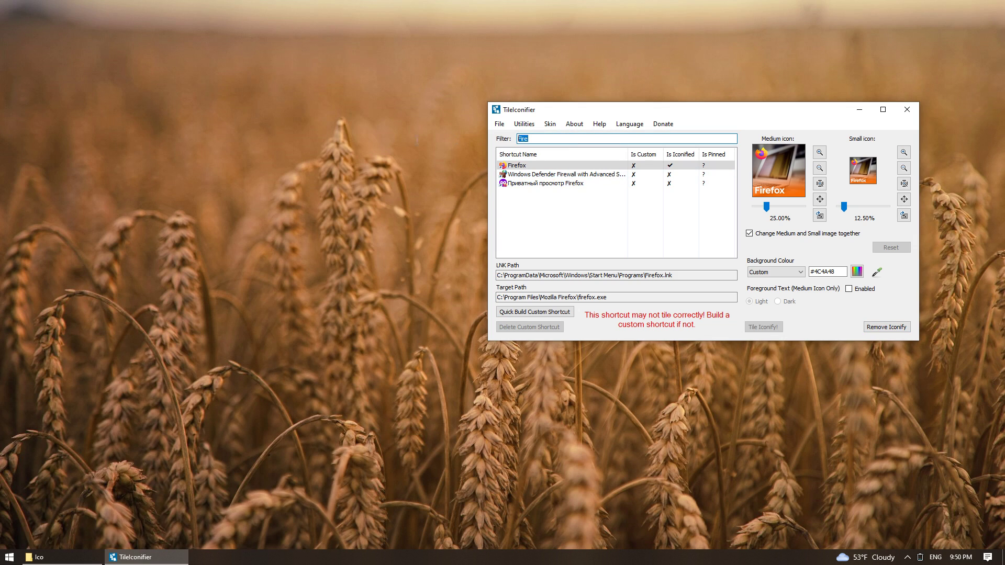
text(Spo)
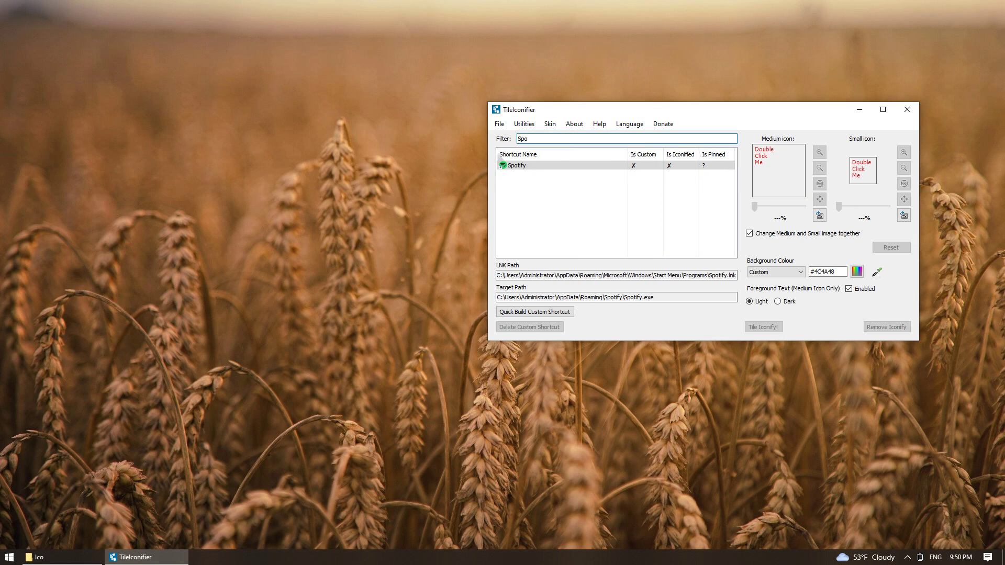
double_click(761, 156)
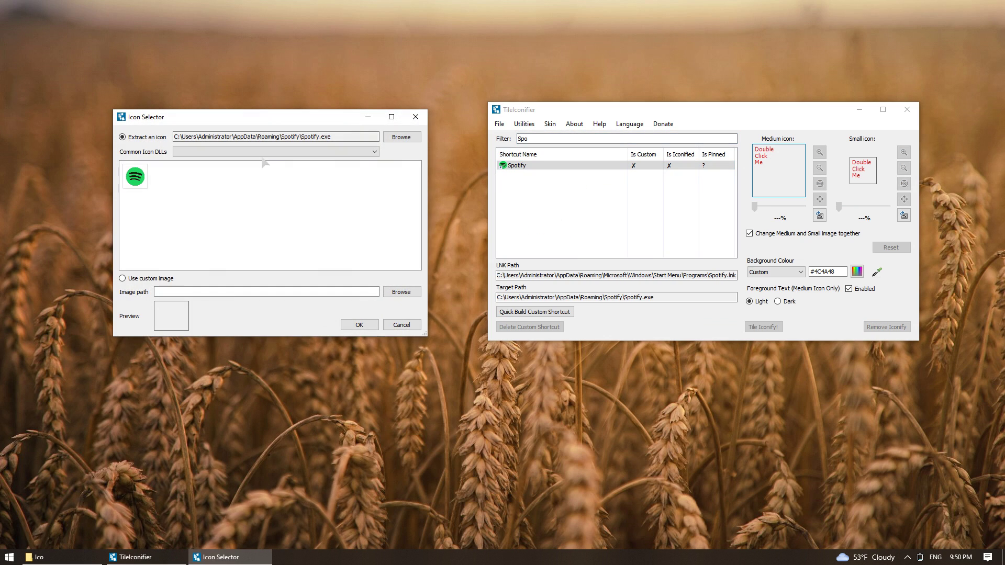
click(416, 137)
click(431, 147)
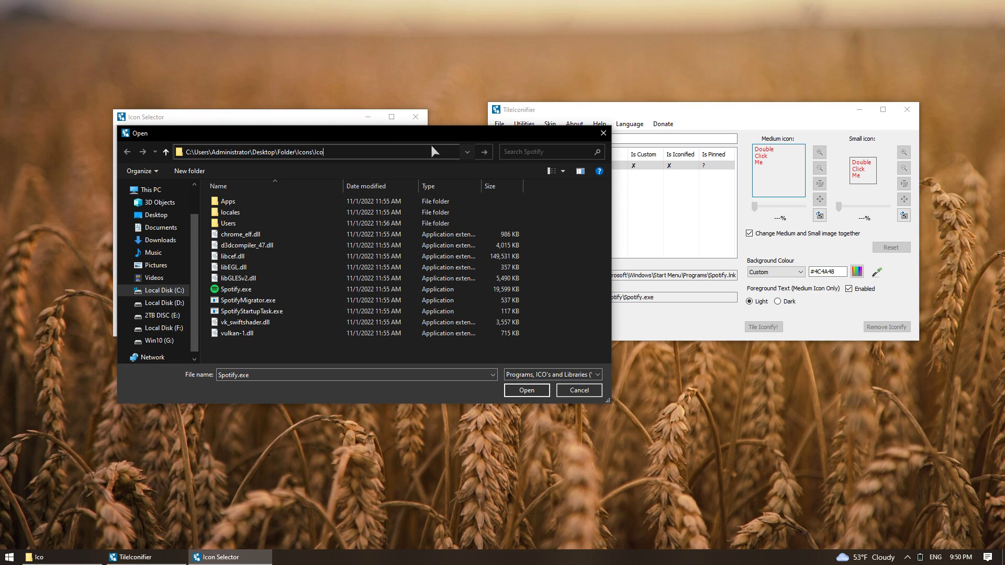
text(C:\Users\Administrator\Desktop\Folder\Icons\Ico)
key(Return)
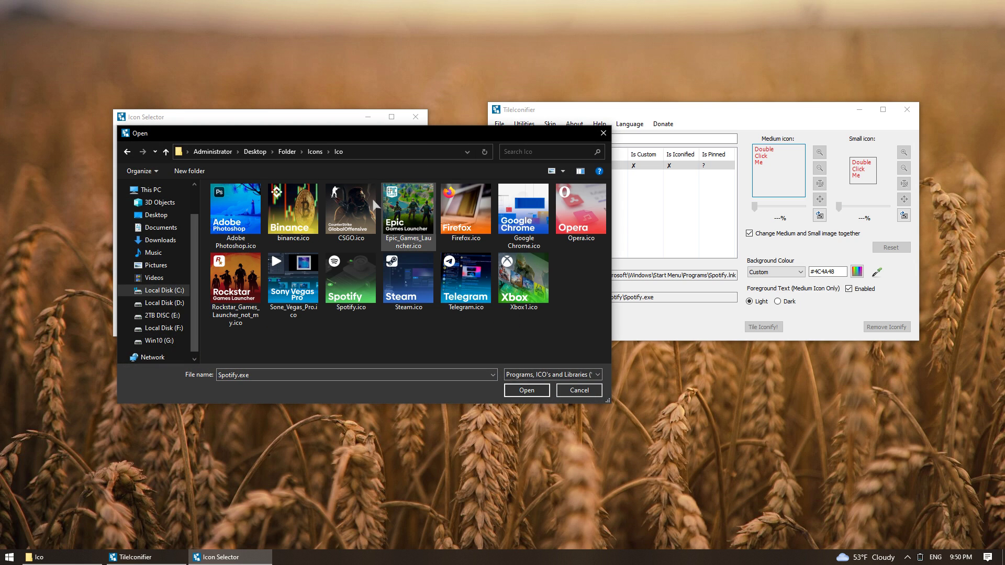
double_click(352, 265)
double_click(137, 180)
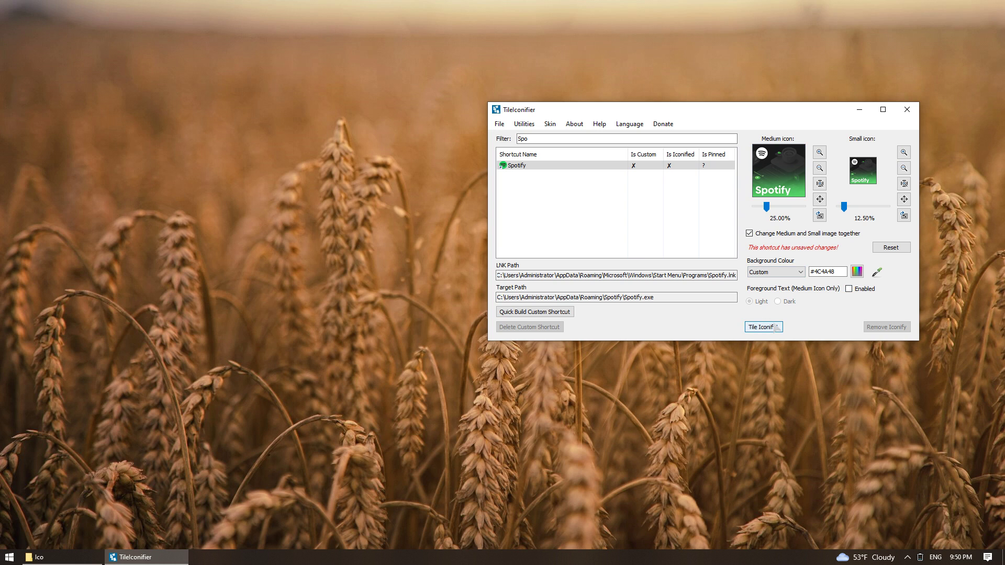
key(super)
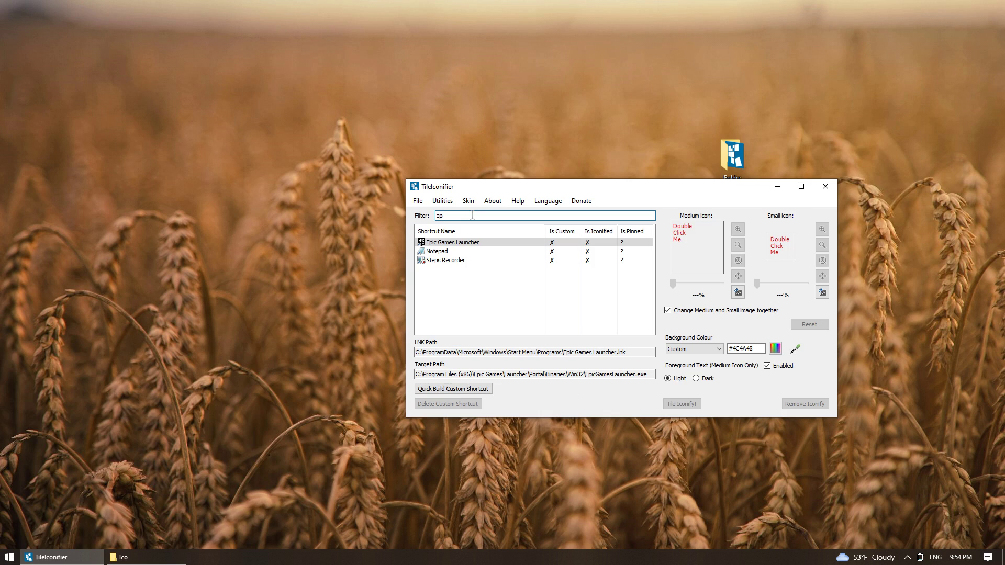
Start browsing for a tile image for the selected shortcut and check the Start menu tiles
double_click(697, 246)
click(372, 108)
click(419, 122)
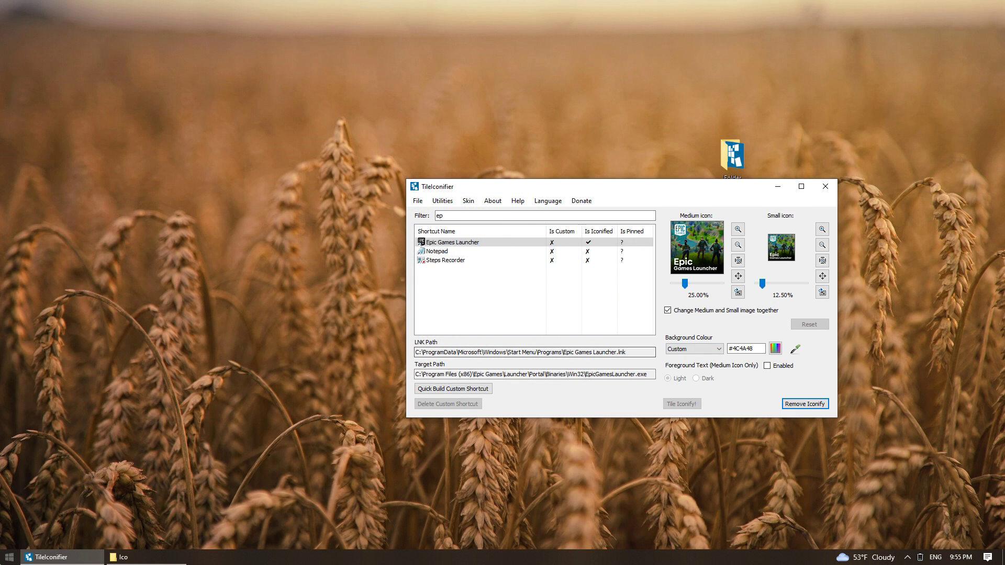
key(super)
key(Escape)
Filter for 'ch' and apply the custom tile image to Google Chrome
key(BackSpace)
key(BackSpace)
text(ch)
click(445, 278)
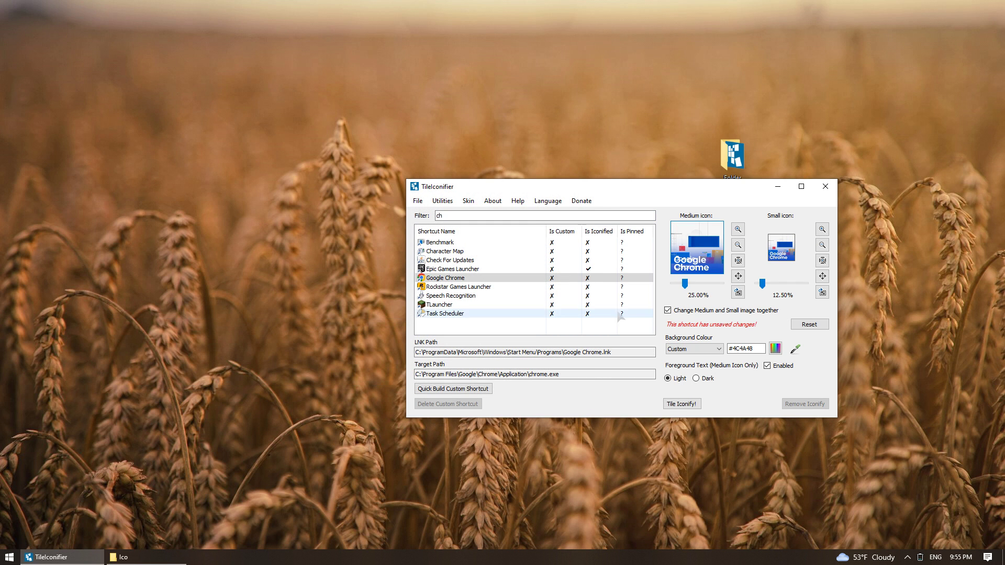
click(682, 403)
key(super)
key(Escape)
Filter for 'op', apply the custom tile image to Opera GX Browser, and recheck Start
text(oper)
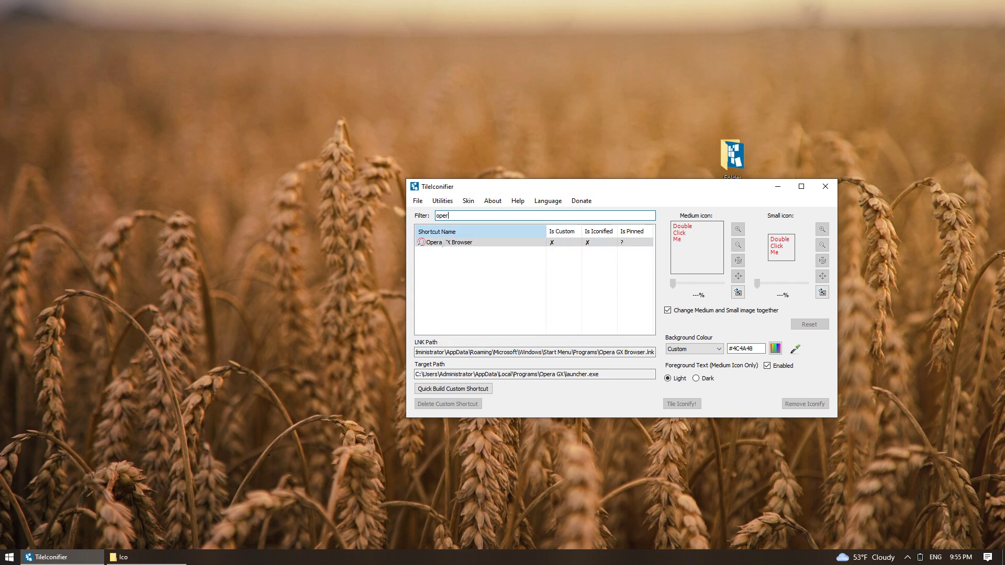
click(697, 247)
double_click(284, 285)
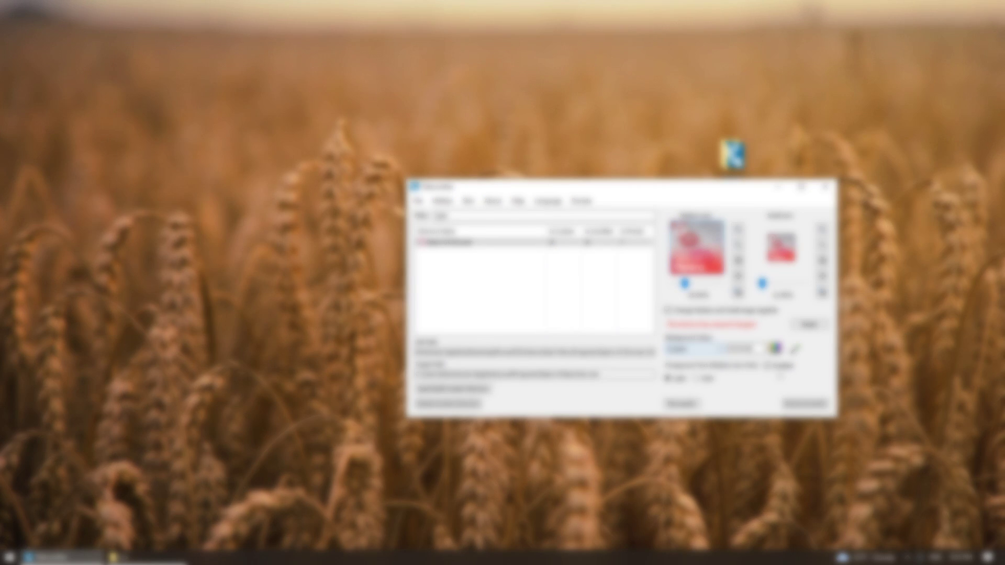
click(682, 404)
key(super)
key(Escape)
key(super)
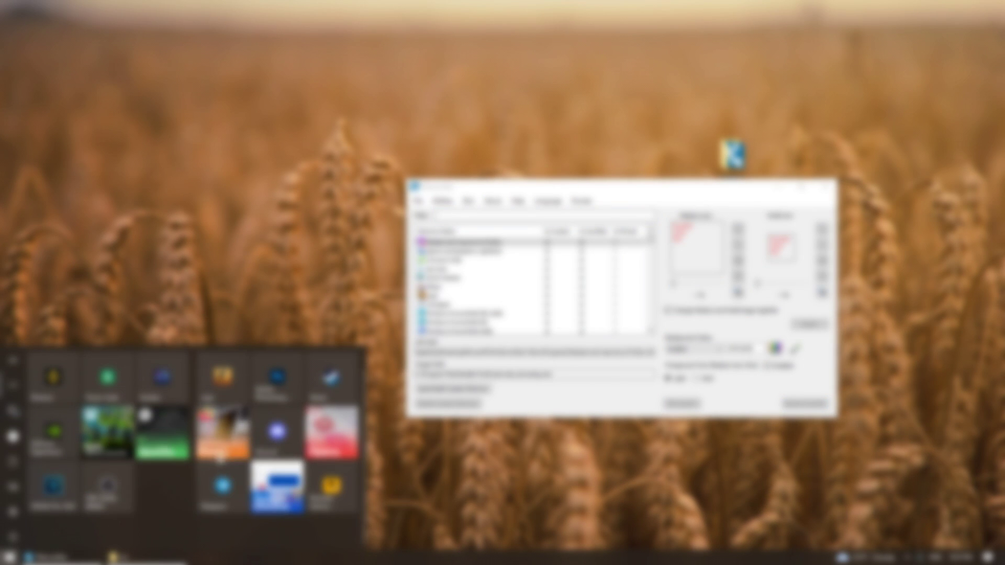
key(Escape)
text(c)
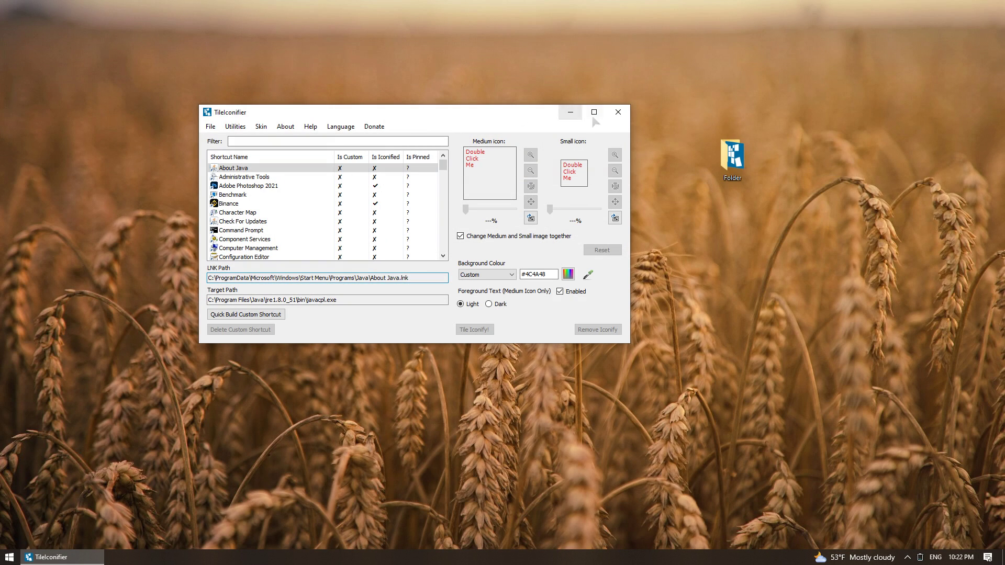
Minimize TileIconifier and scroll through the custom-artwork tiles in the Start menu
click(580, 114)
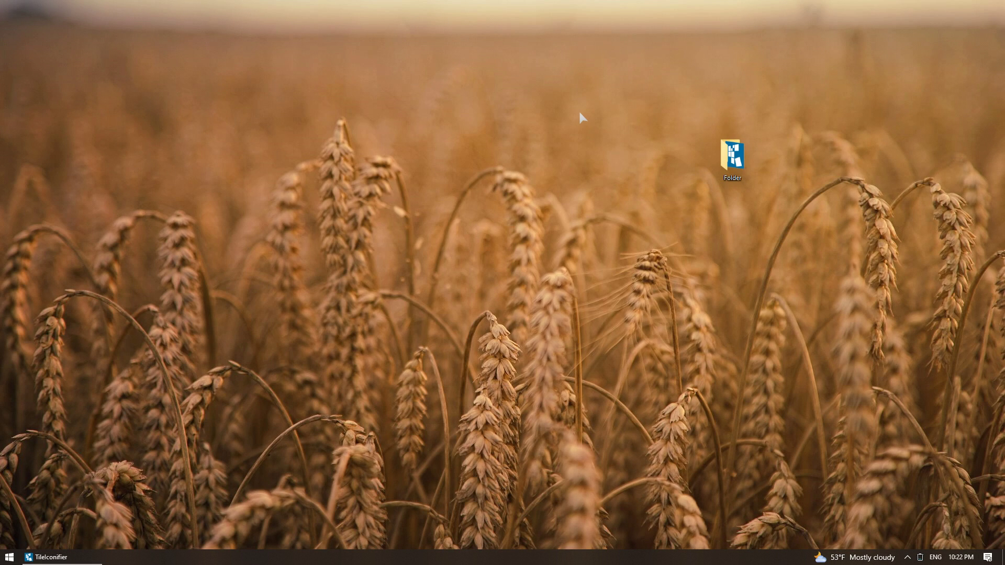
key(super)
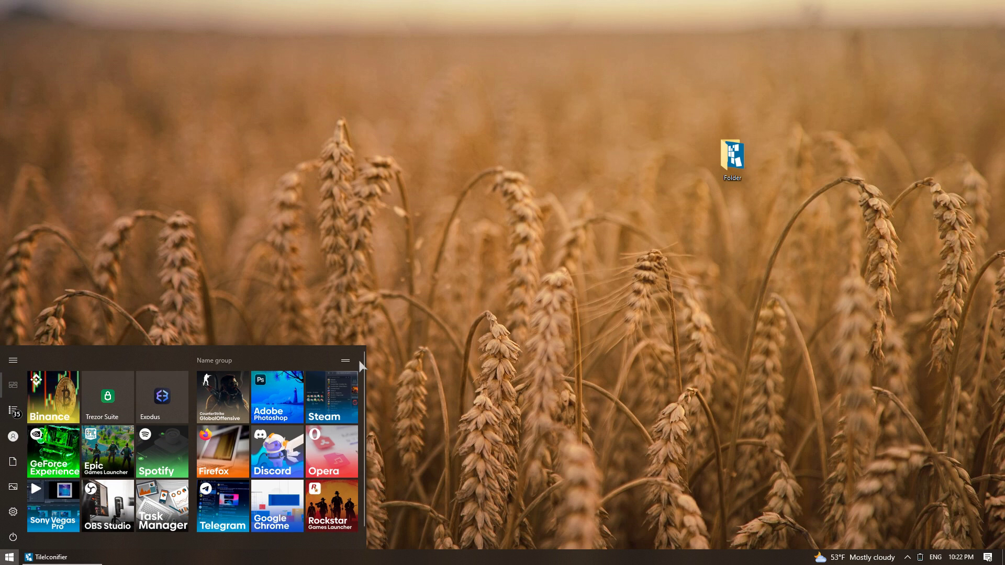
scroll(362, 357, down, 1)
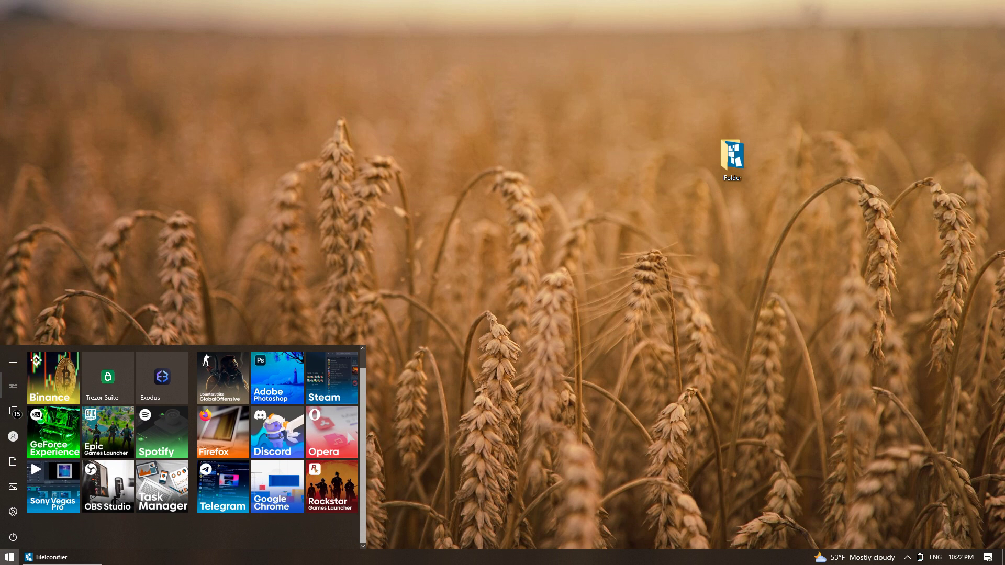
scroll(346, 353, up, 1)
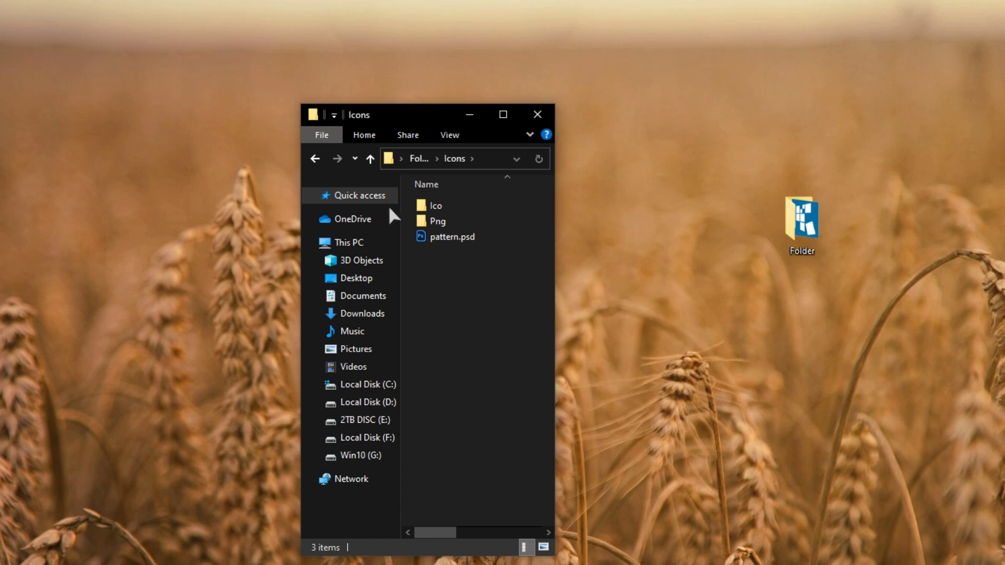
Search Google for 'crypto stock image' and browse the image results
double_click(472, 239)
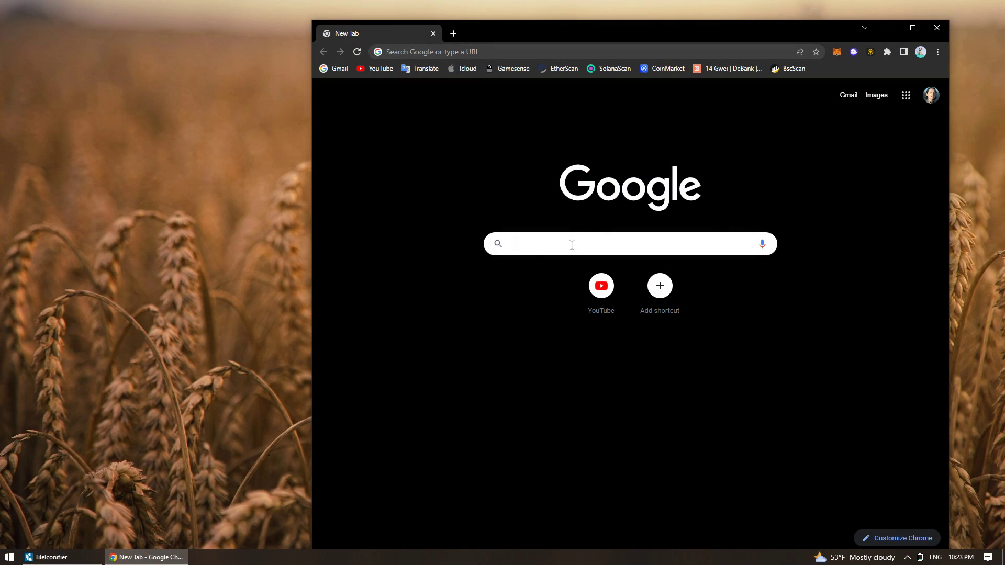
text(crypto)
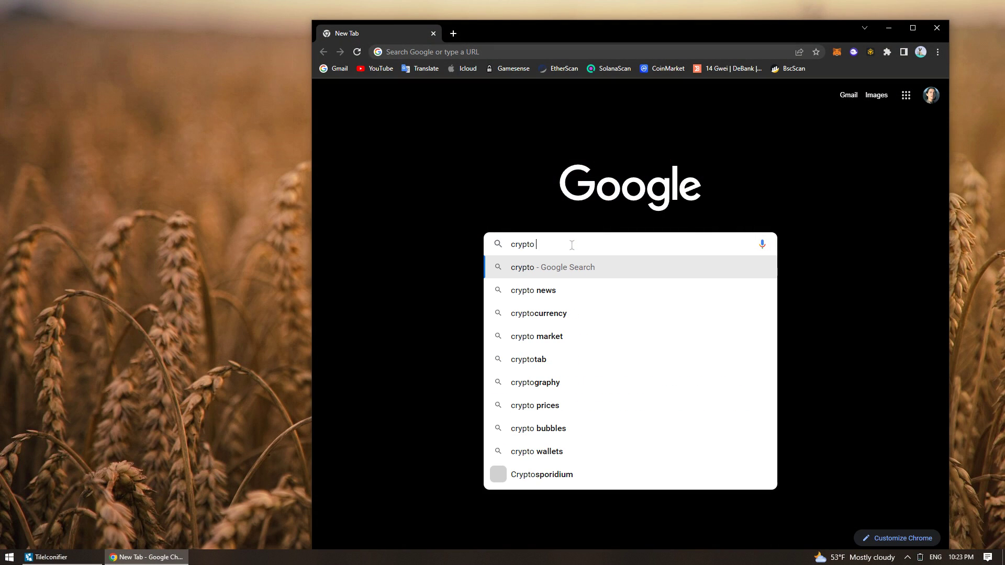
text( stock image)
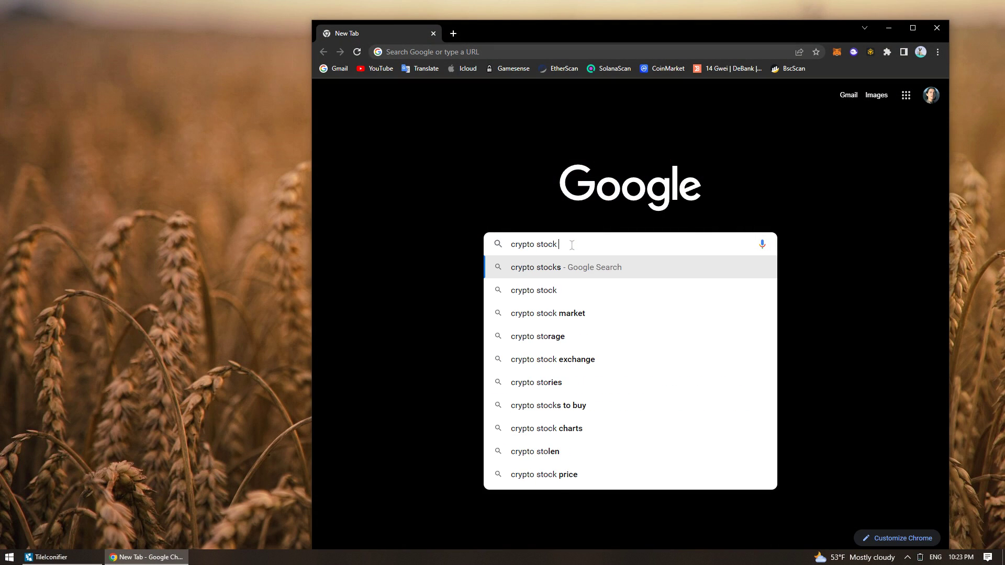
key(Return)
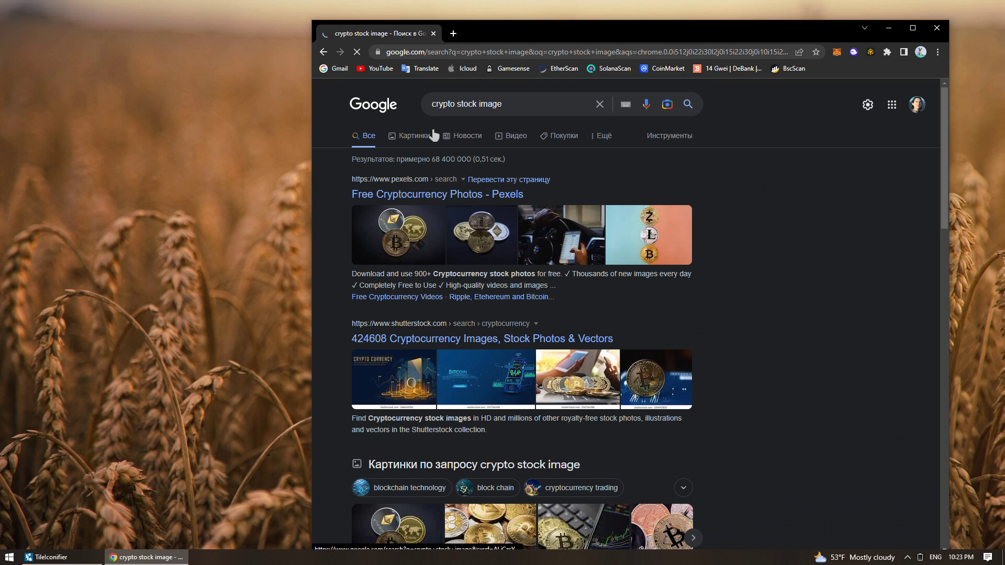
click(414, 135)
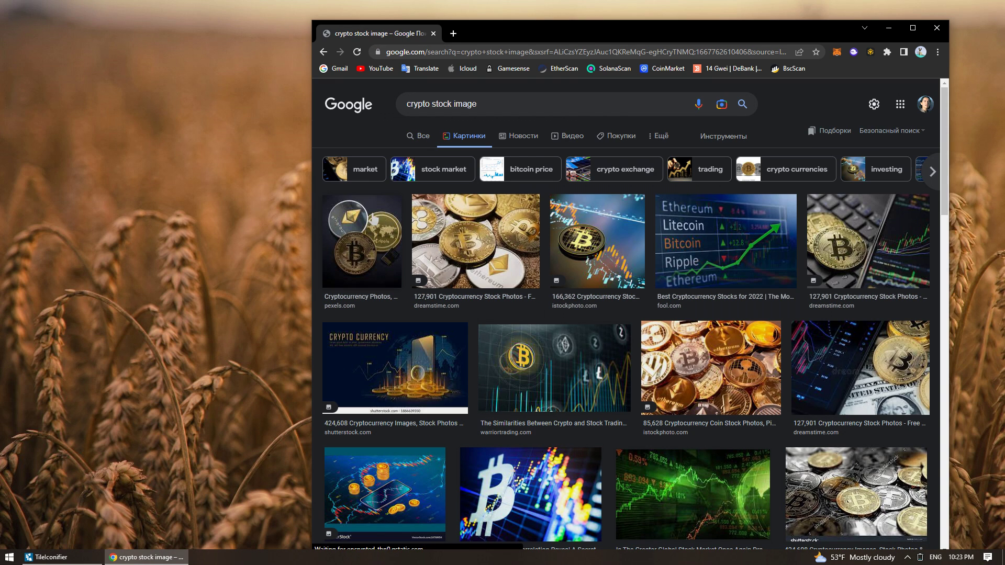
scroll(363, 222, down, 10)
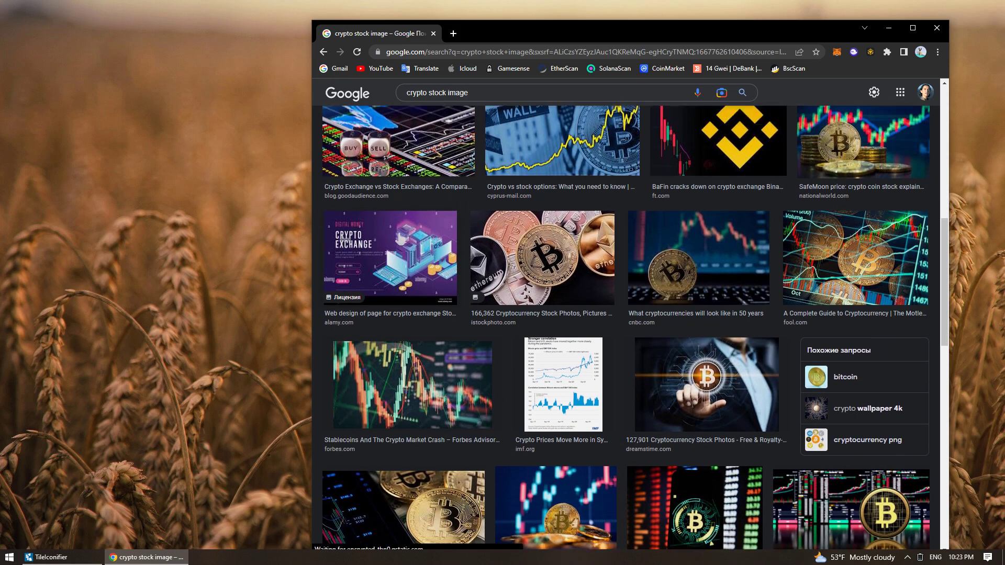
scroll(629, 314, down, 4)
Save the picjumbo gold bitcoin coin photo to the desktop
click(841, 471)
right_click(806, 193)
click(838, 218)
click(723, 285)
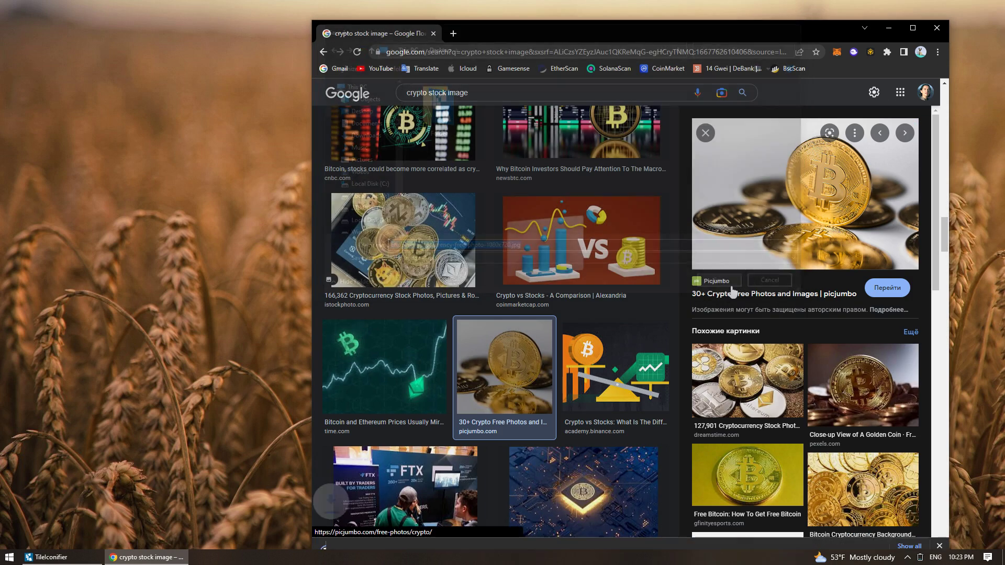
drag(21, 27, 146, 158)
click(889, 28)
double_click(732, 157)
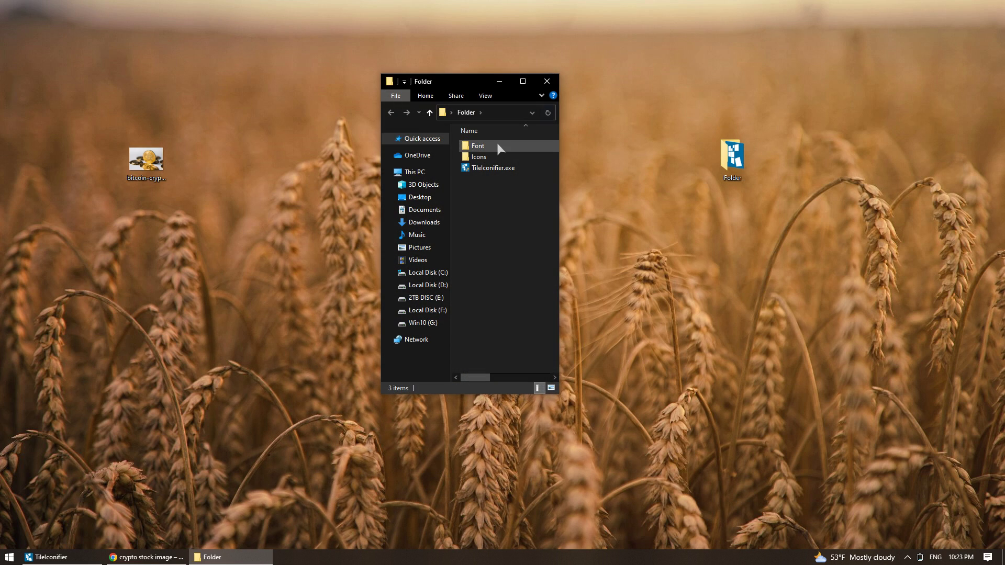
Open the Icons folder and search the web for 'exodus wallet logo png'
double_click(479, 157)
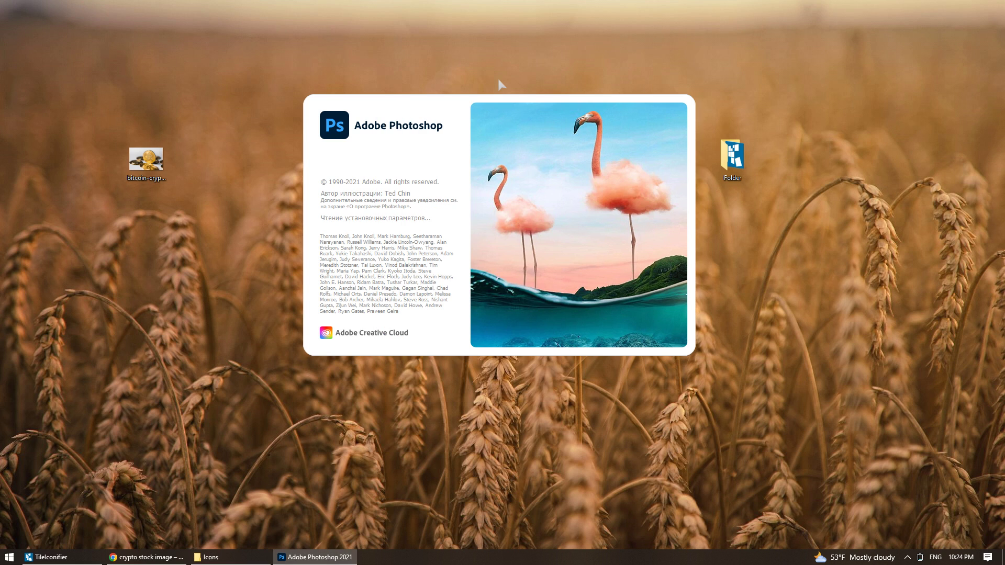
key(alt+Tab)
text(exodus wallet logo png)
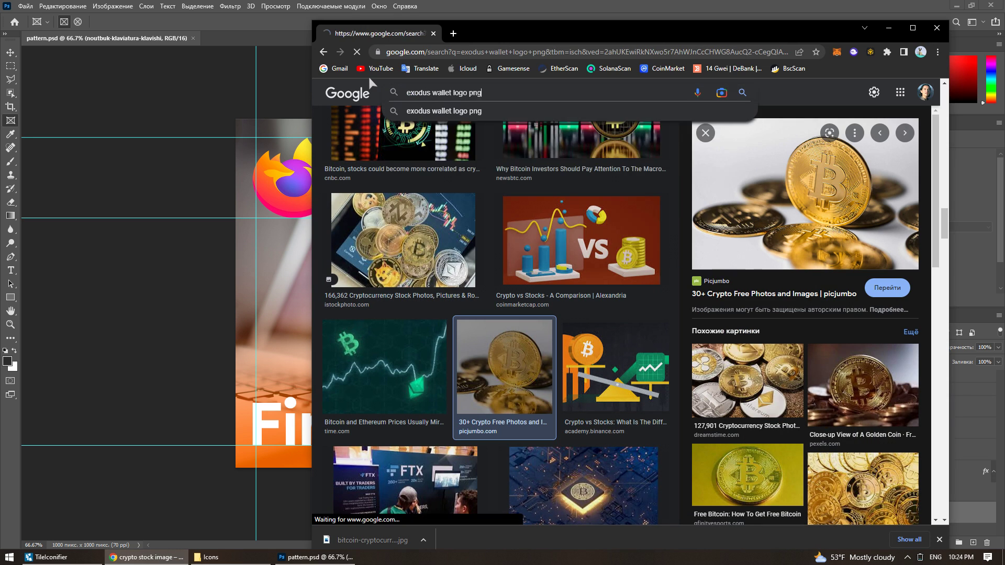
key(Return)
scroll(592, 271, down, 5)
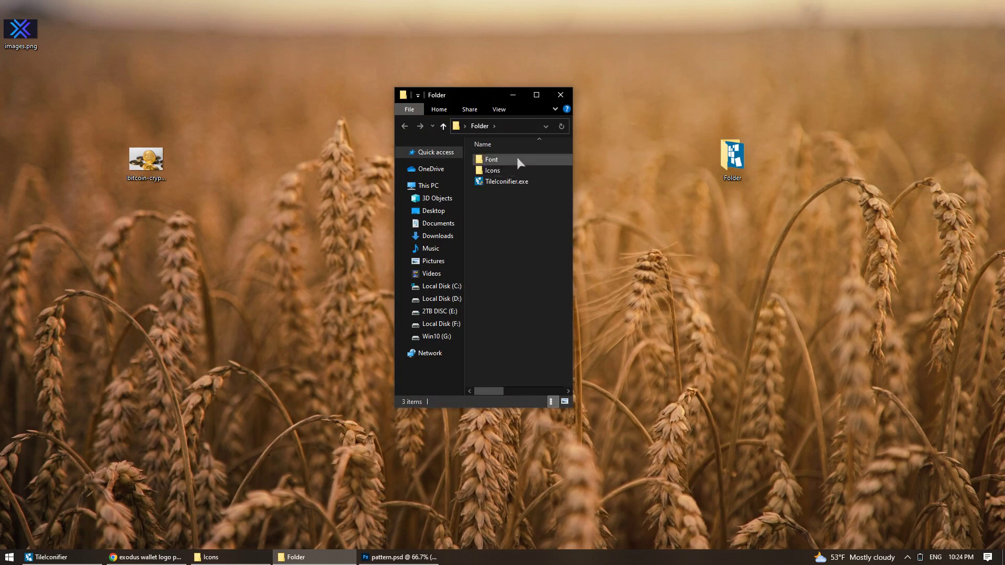
Install all fonts from the Font folder and review the Exodus logo layer
double_click(520, 161)
key(ctrl+a)
right_click(515, 340)
click(519, 340)
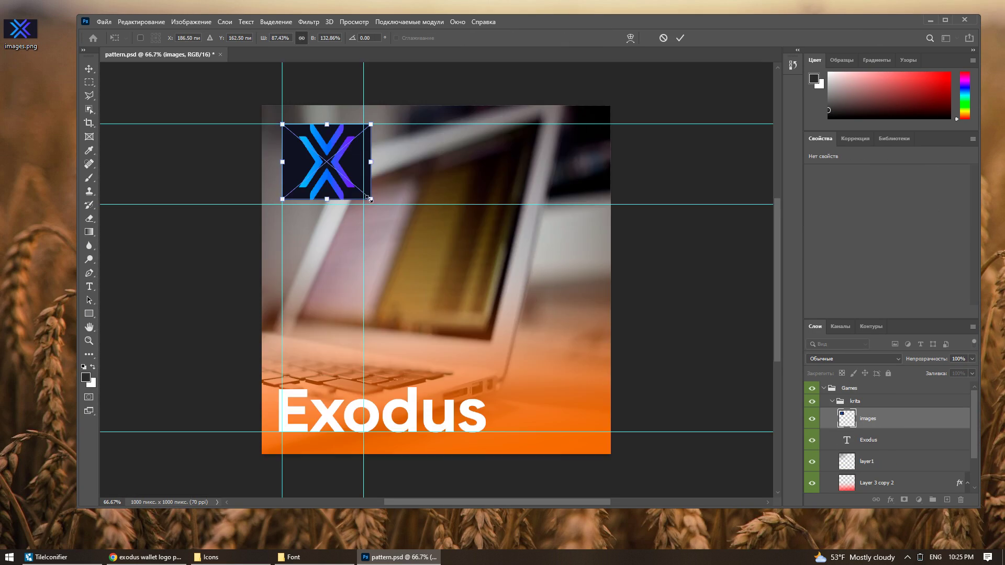
right_click(871, 460)
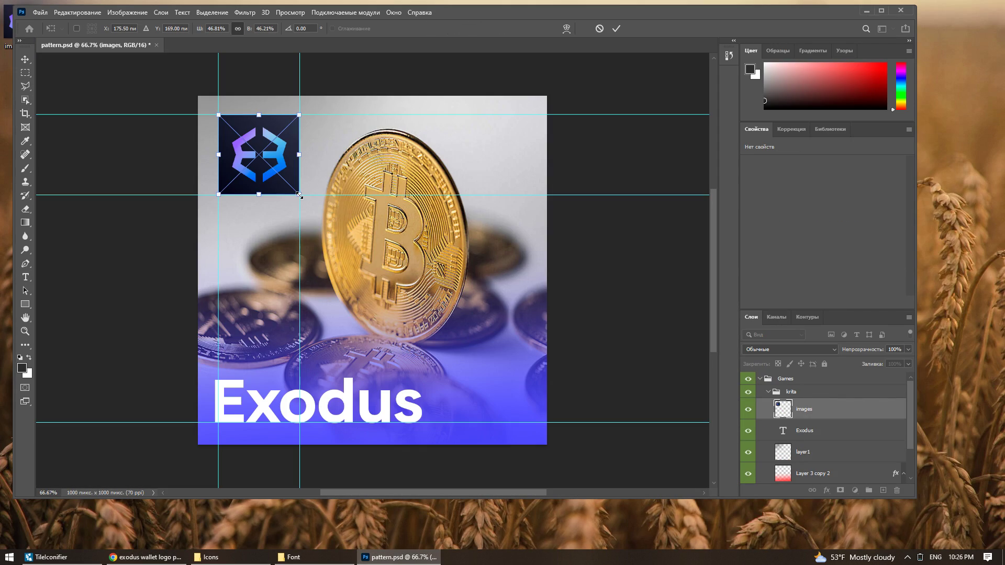
key(alt+f)
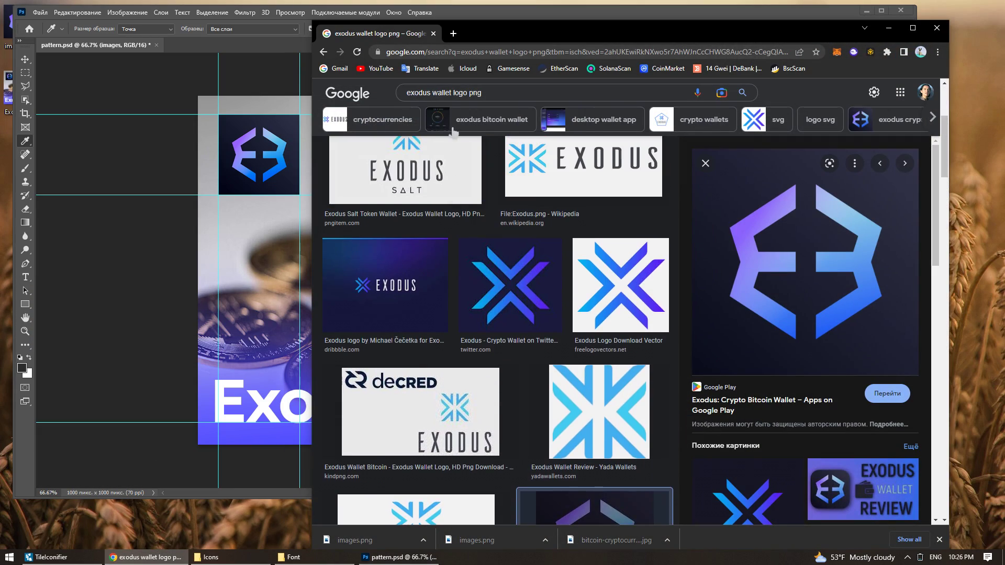
click(510, 285)
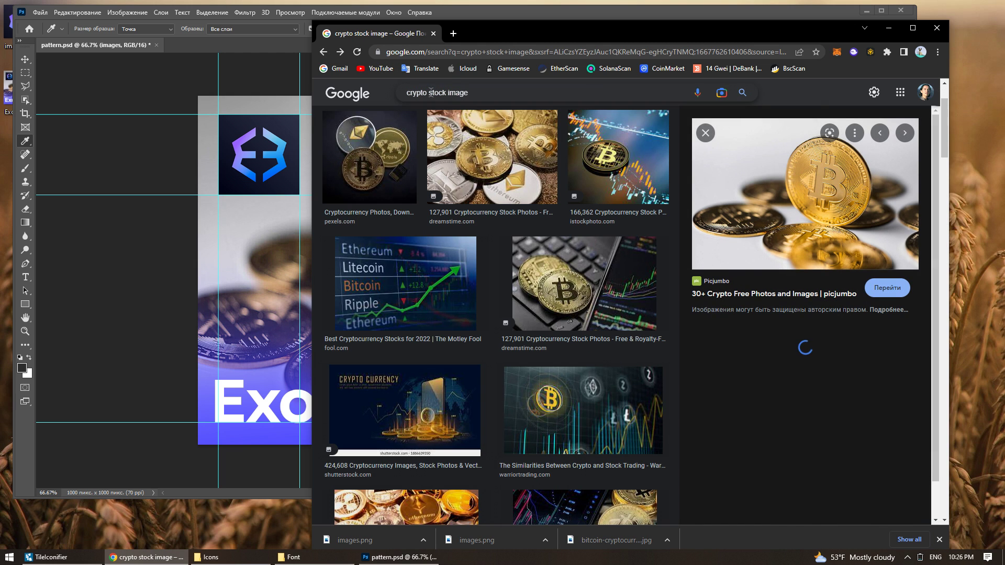
Search for 'crypto wallet stock image' and browse the wallet image previews
click(430, 93)
text(wa)
key(Return)
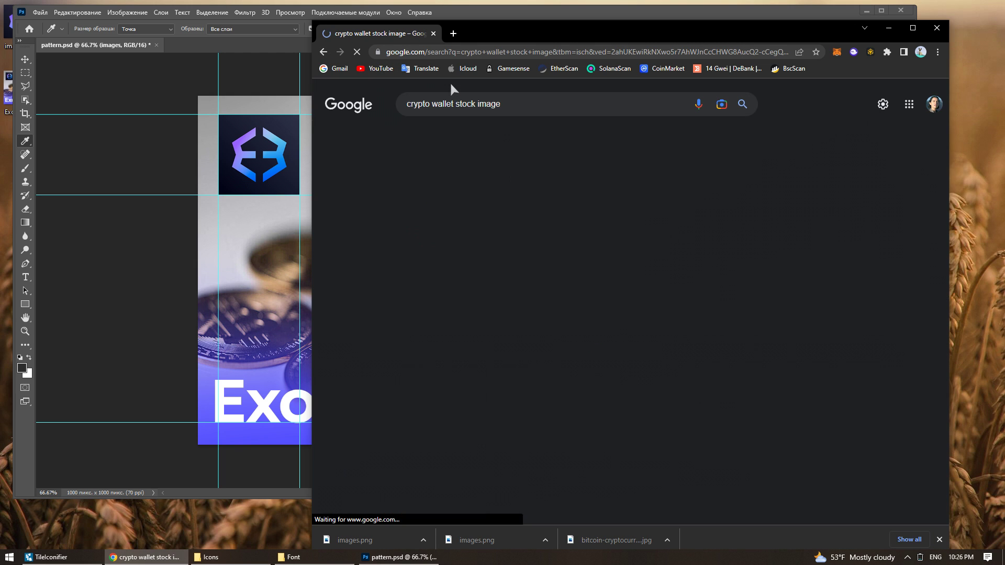
click(815, 220)
scroll(551, 214, down, 2)
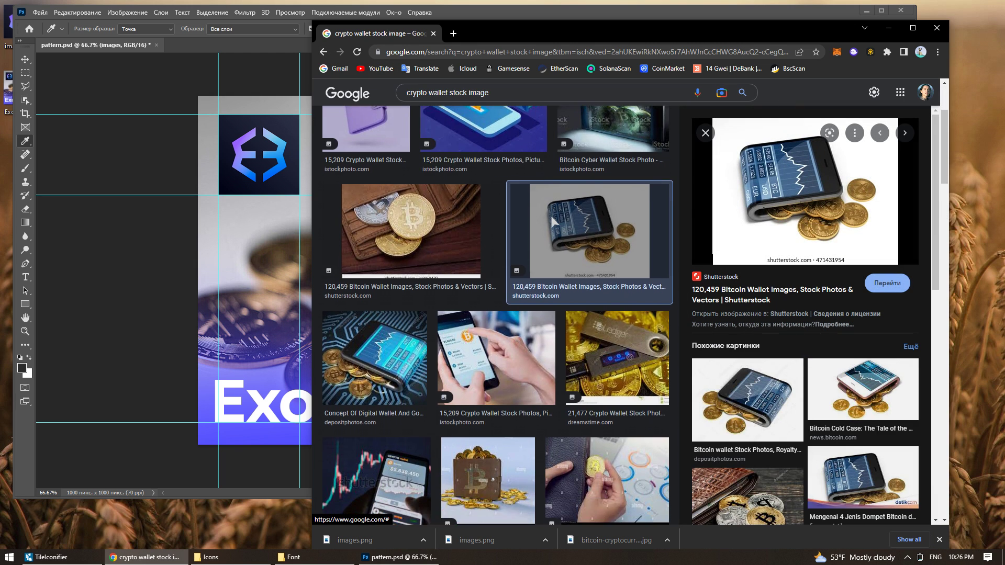
key(Right)
scroll(795, 368, down, 4)
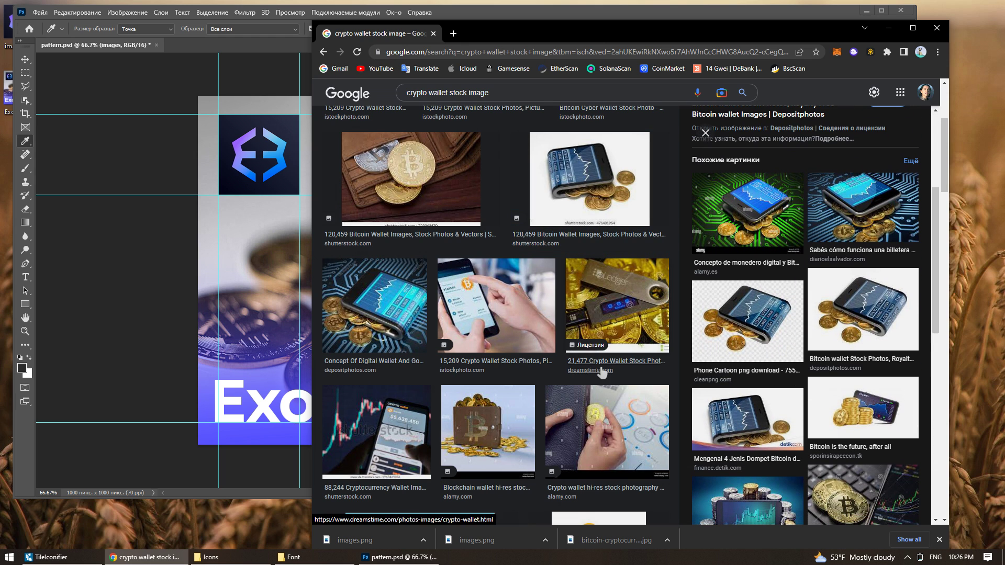
scroll(606, 370, down, 10)
scroll(601, 372, down, 15)
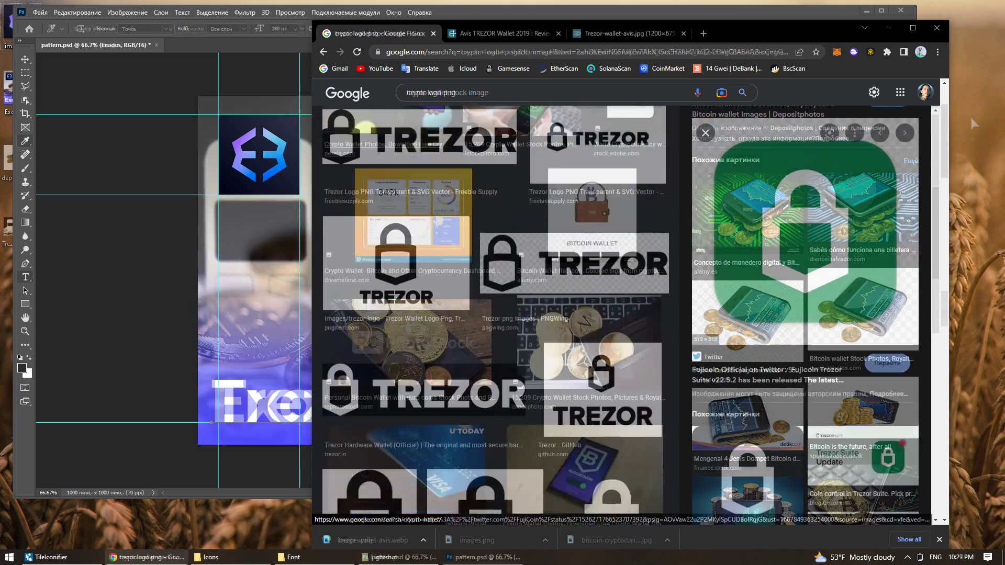
Capture and save a screenshot of the green Trezor lock logo
key(Print)
drag(732, 161, 866, 305)
key(ctrl+s)
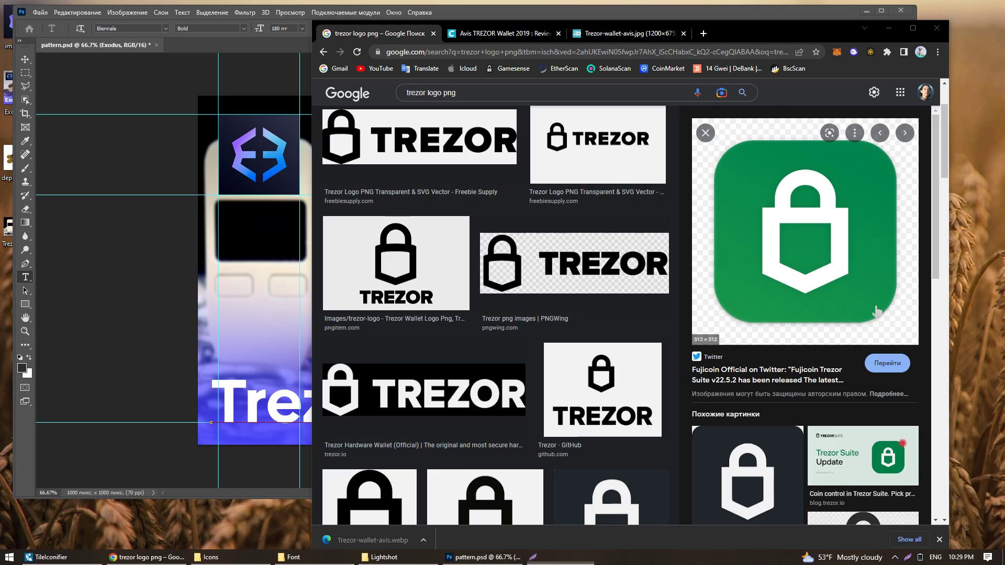
click(860, 495)
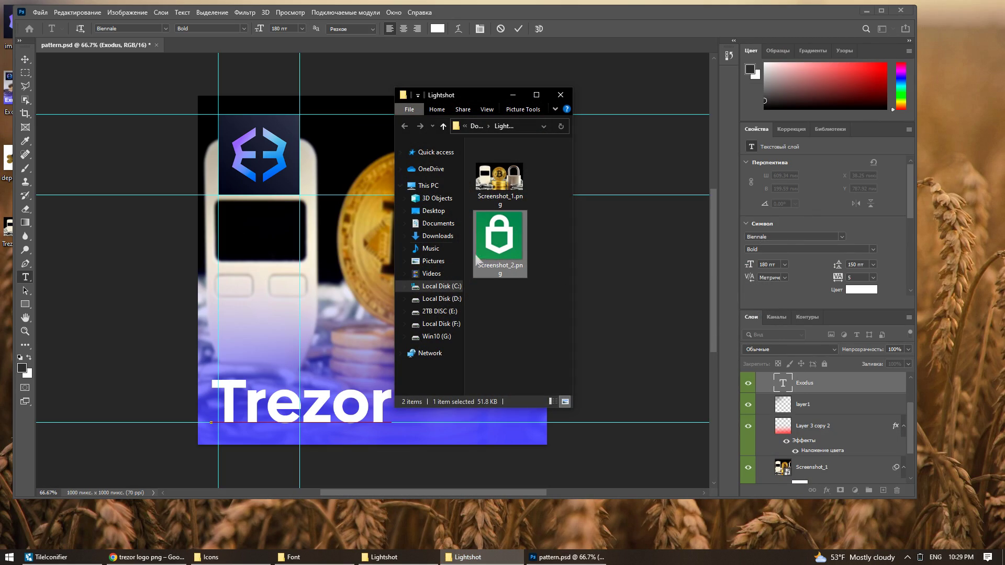
Replace the Exodus logo with Screenshot_2, scaled into the top-left square
click(816, 410)
key(ctrl+z)
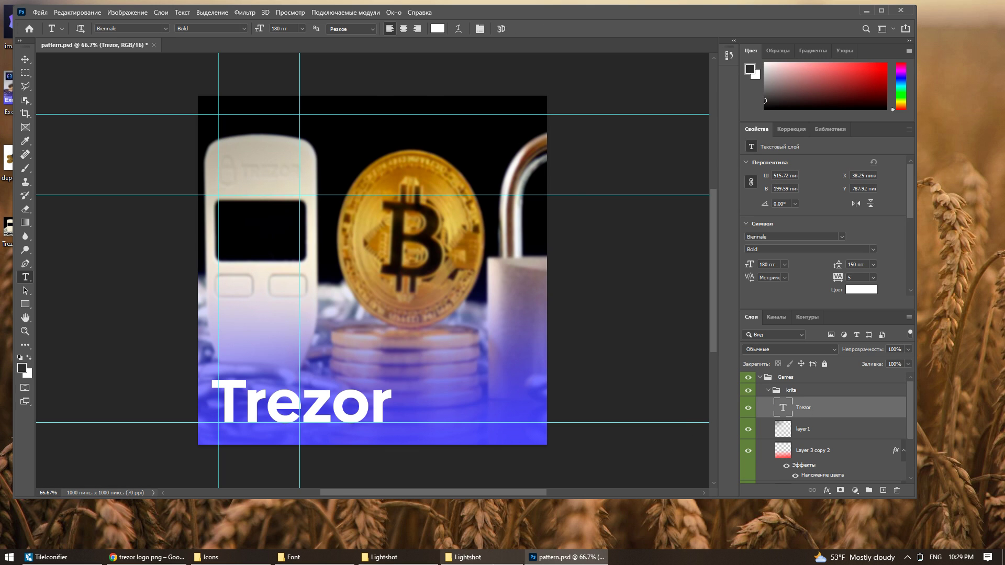
click(467, 558)
drag(498, 235, 387, 225)
drag(375, 269, 265, 150)
drag(315, 194, 297, 192)
key(Return)
Change the overlay layer's Color Overlay from blue to green
right_click(812, 472)
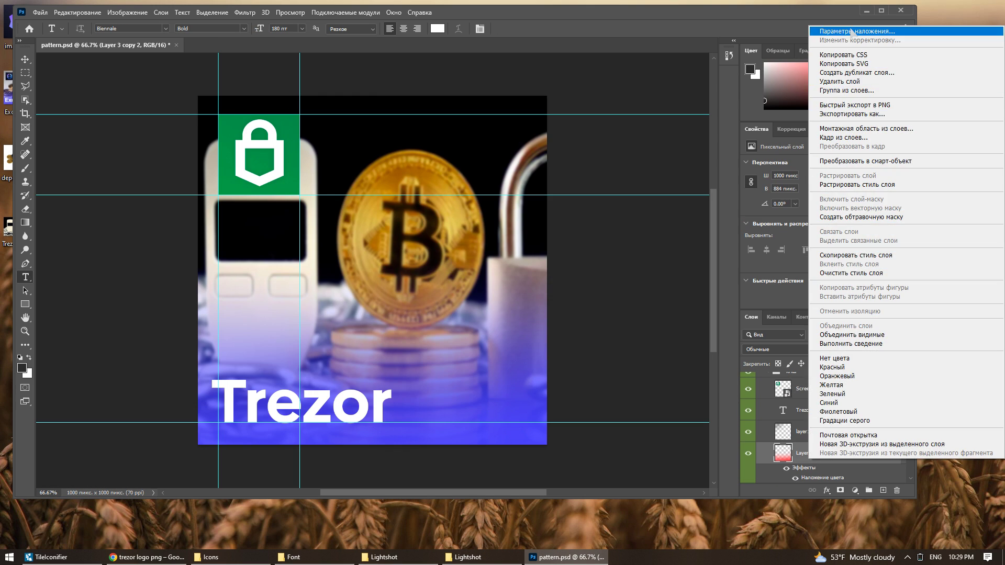
click(833, 29)
click(259, 157)
click(925, 195)
Save the design as trezor and close Photoshop
click(40, 12)
click(225, 175)
text(trezor)
key(Return)
click(900, 10)
Close the extra folder windows and search Google for 'png ico converter'
click(560, 94)
click(560, 95)
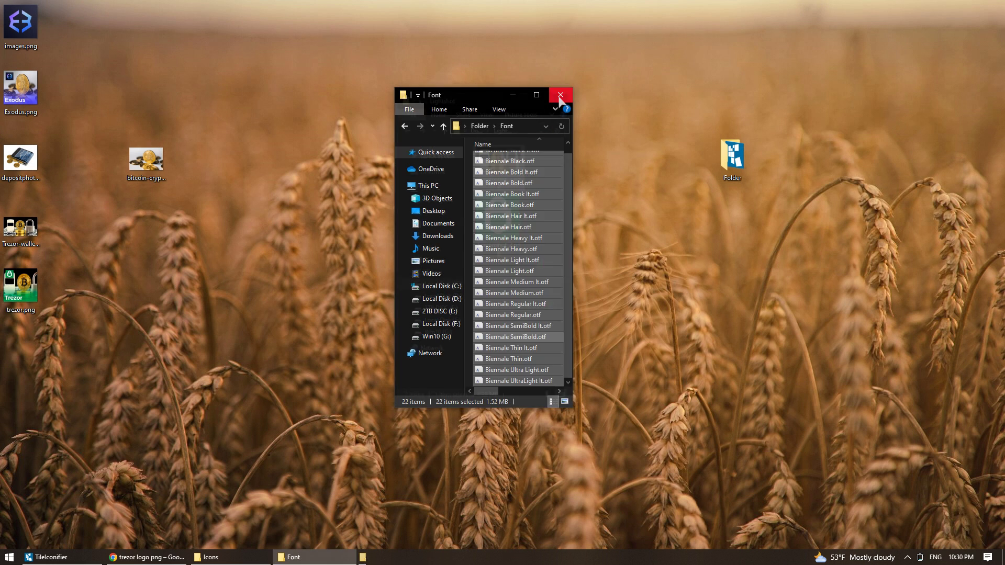
click(560, 95)
drag(21, 286, 328, 286)
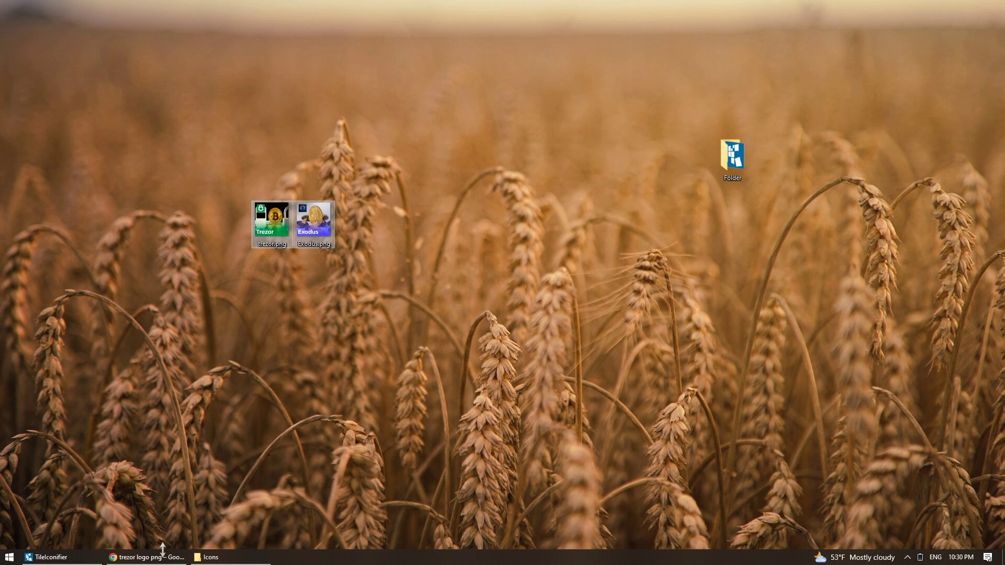
click(162, 551)
click(529, 239)
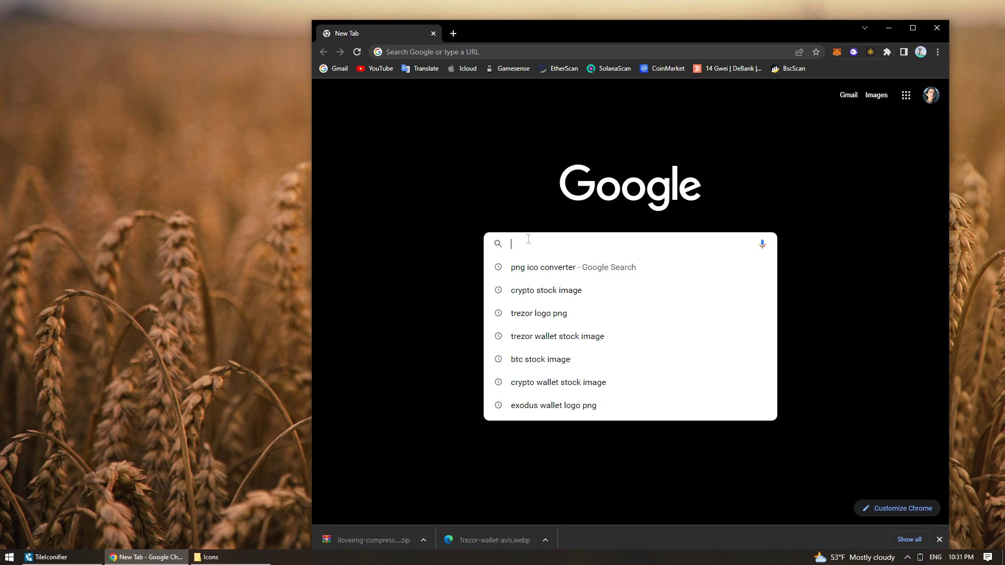
key(Down)
key(Return)
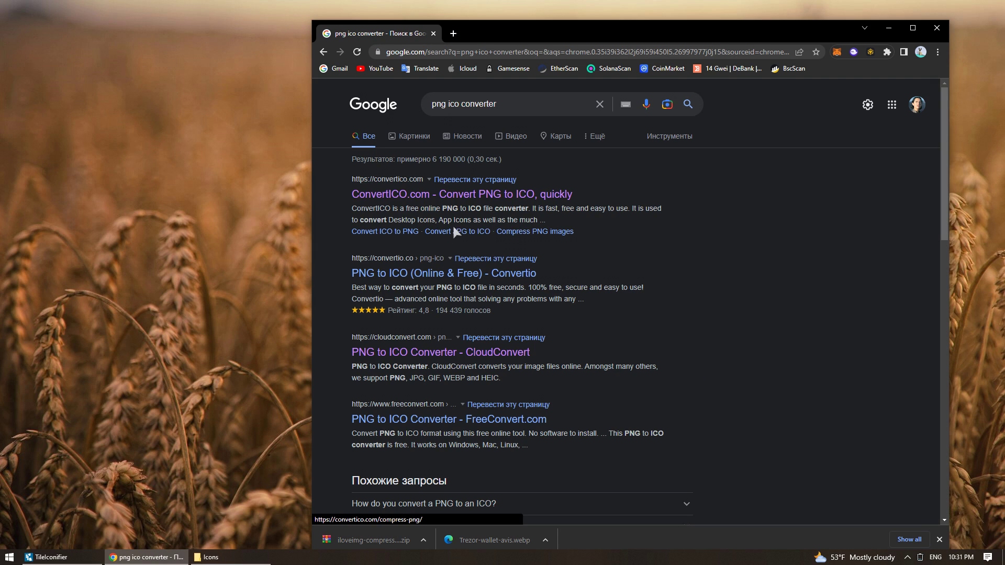
Open the ConvertICO converter site from the search results
scroll(428, 273, down, 2)
scroll(428, 273, up, 2)
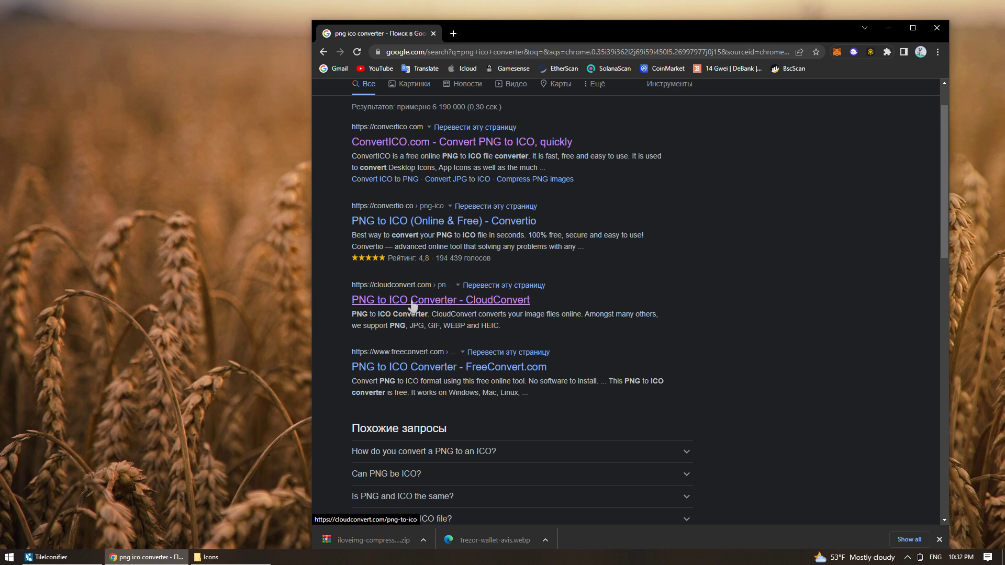
click(412, 302)
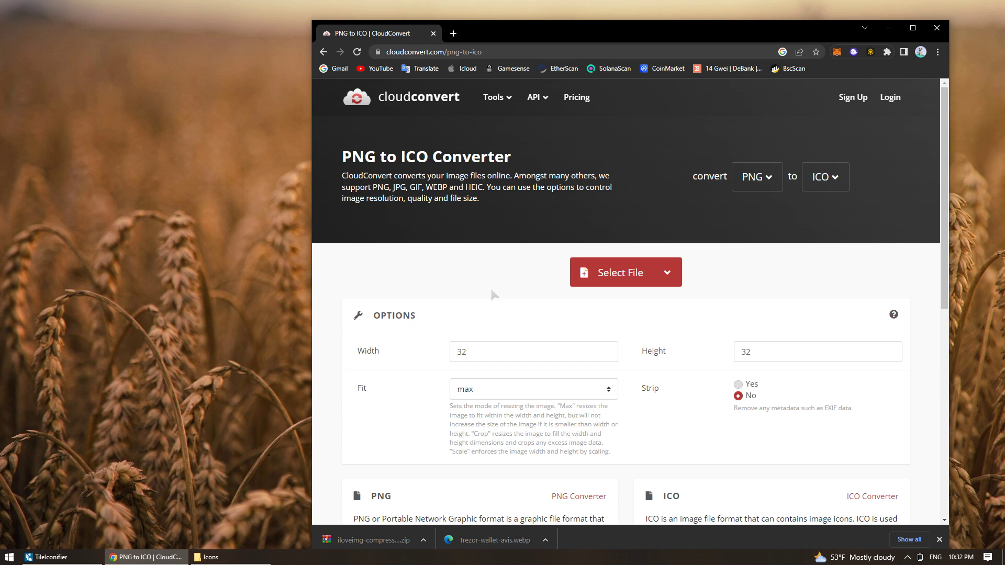
click(323, 52)
scroll(394, 181, up, 1)
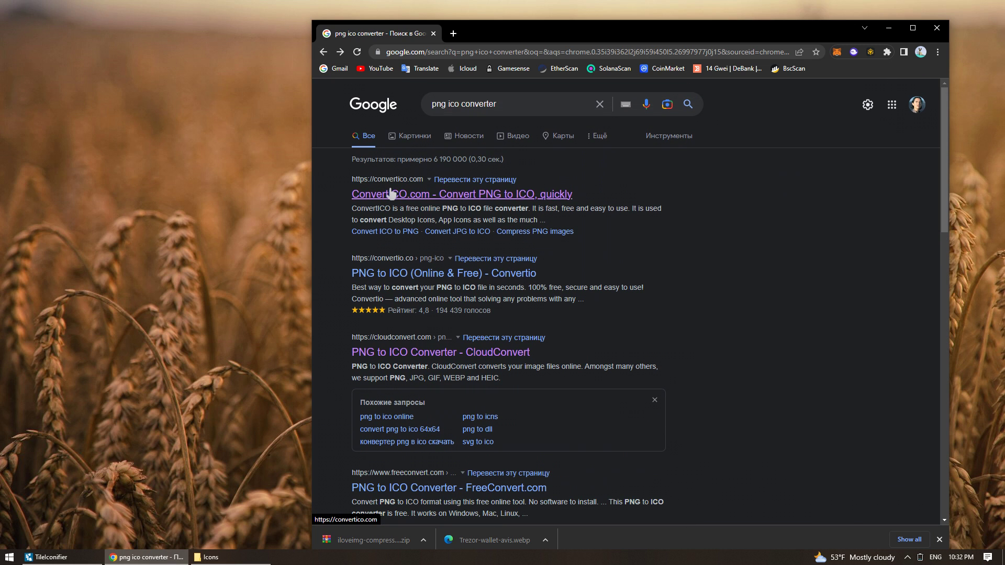
click(390, 192)
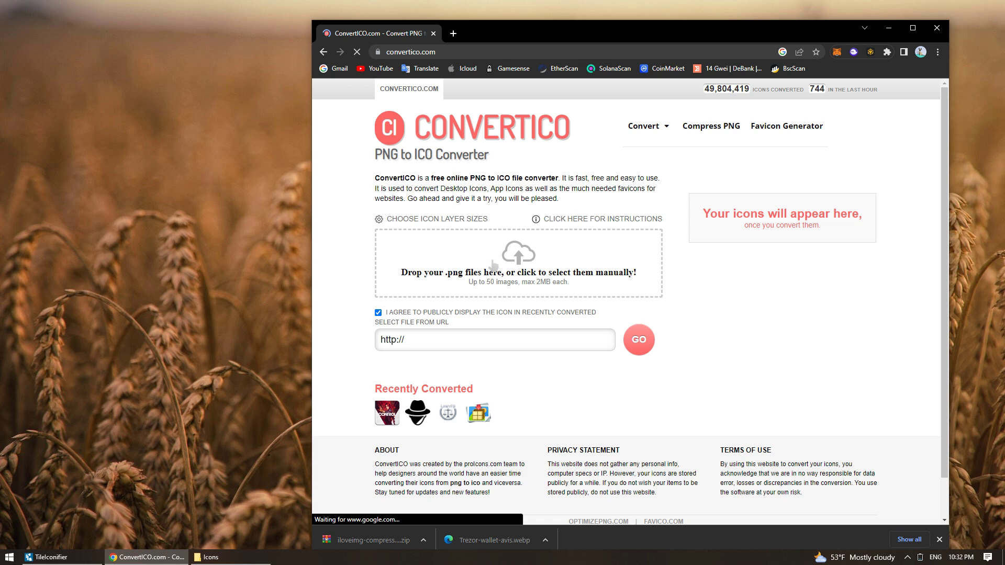
Convert Exodus.png and trezor.png to ICO, download both, and open the Ico folder
click(493, 266)
drag(473, 177, 576, 84)
click(710, 283)
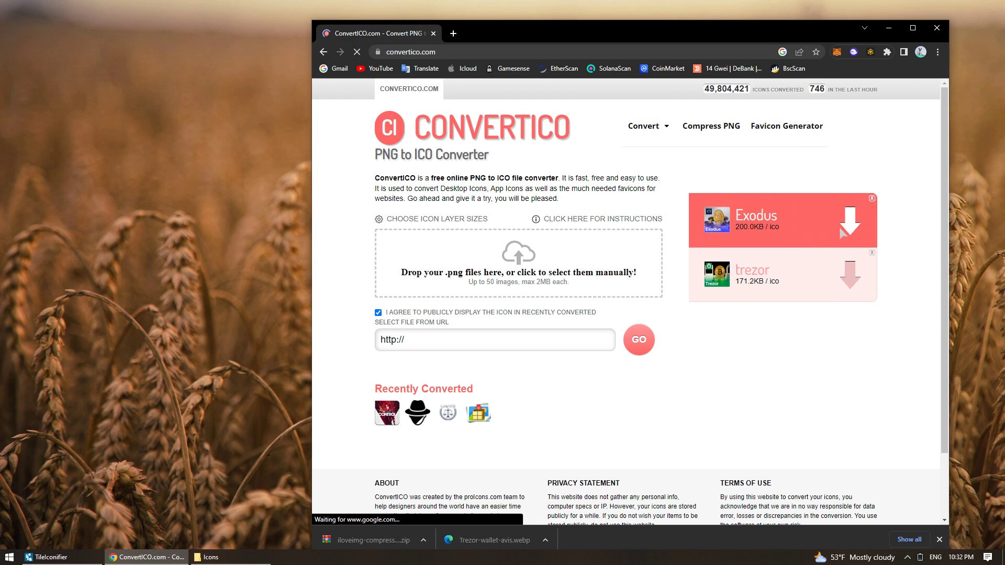
click(841, 230)
click(846, 283)
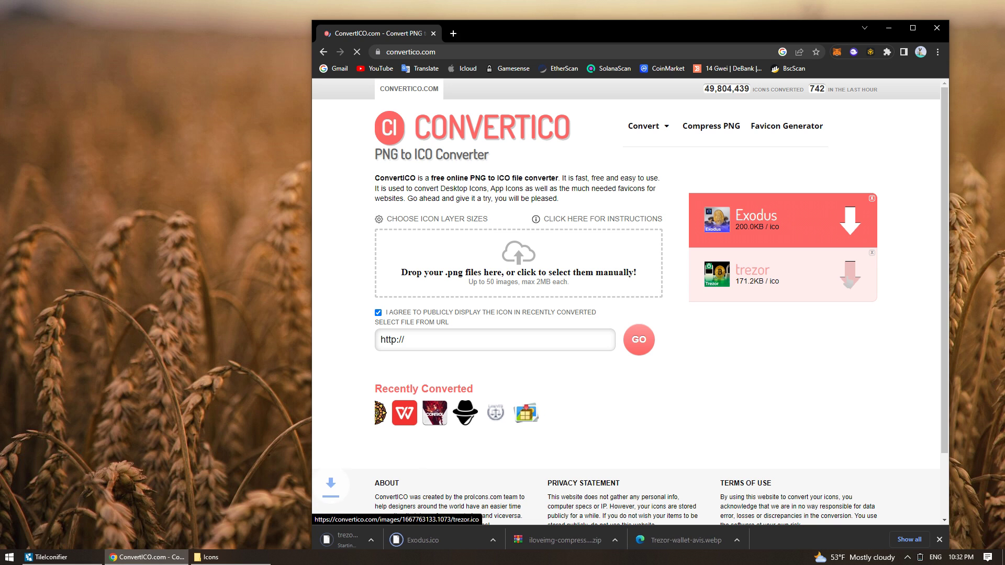
click(422, 541)
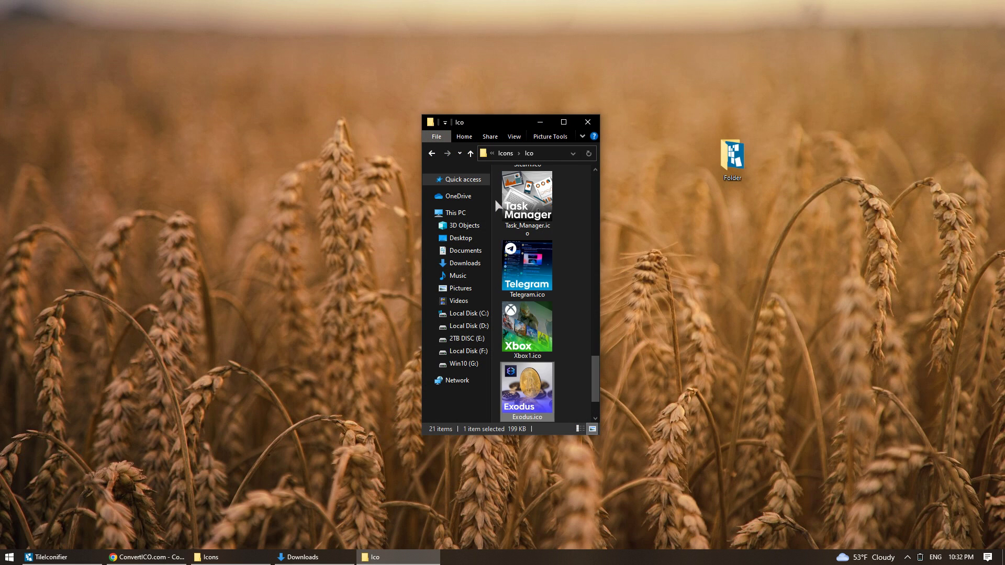
Copy the Ico folder path and give the Trezor Suite tile the trezor.ico image
click(544, 154)
click(48, 557)
text(trez)
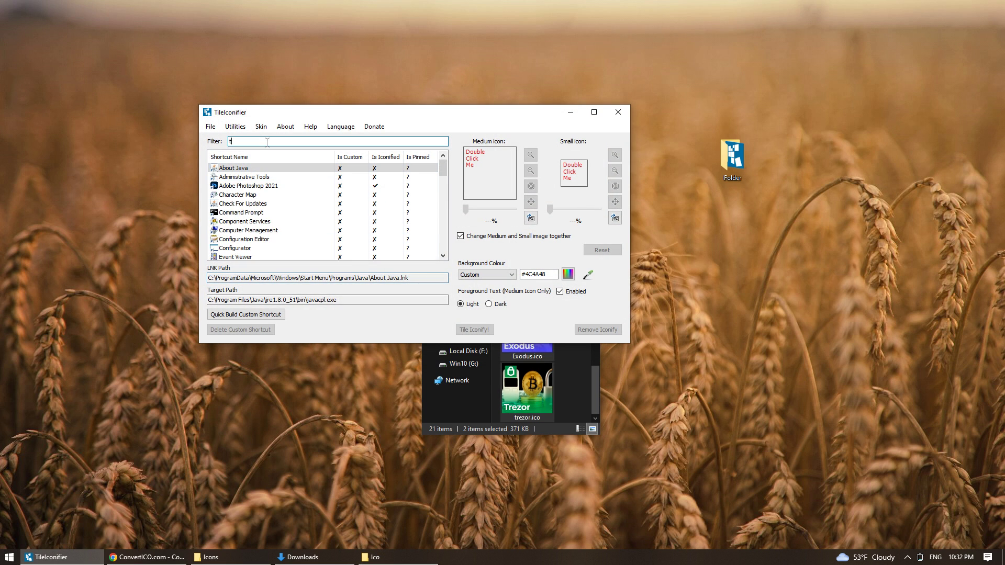
double_click(486, 157)
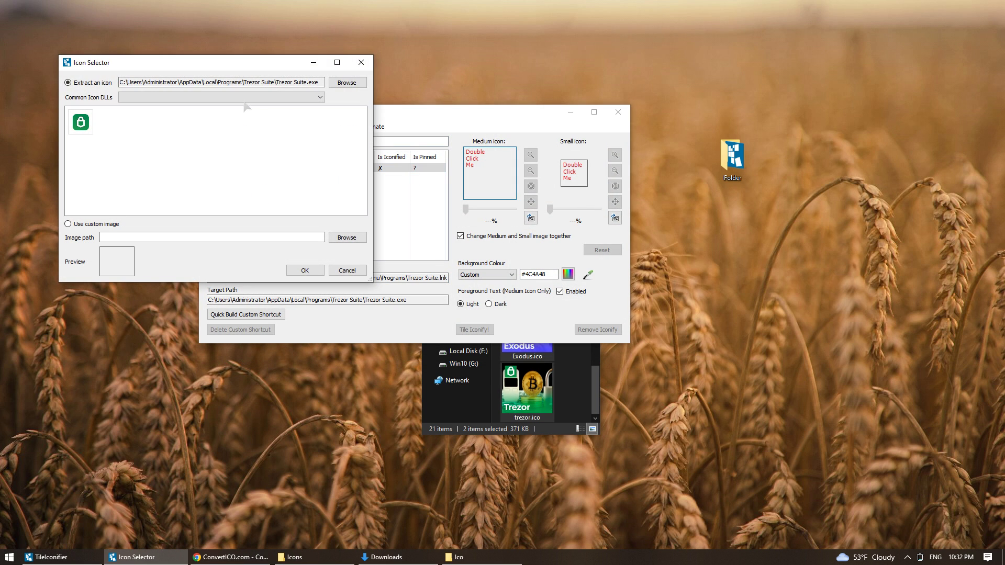
click(355, 87)
click(358, 94)
text(C:\Users\Administrator\Desktop\Folder\Icons\Ico)
key(Return)
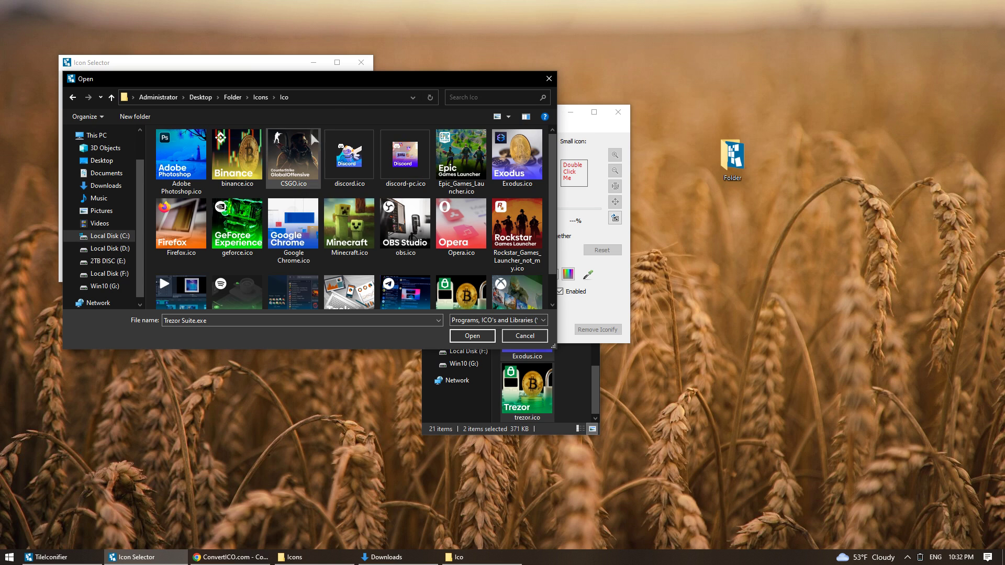
scroll(290, 161, down, 1)
double_click(473, 251)
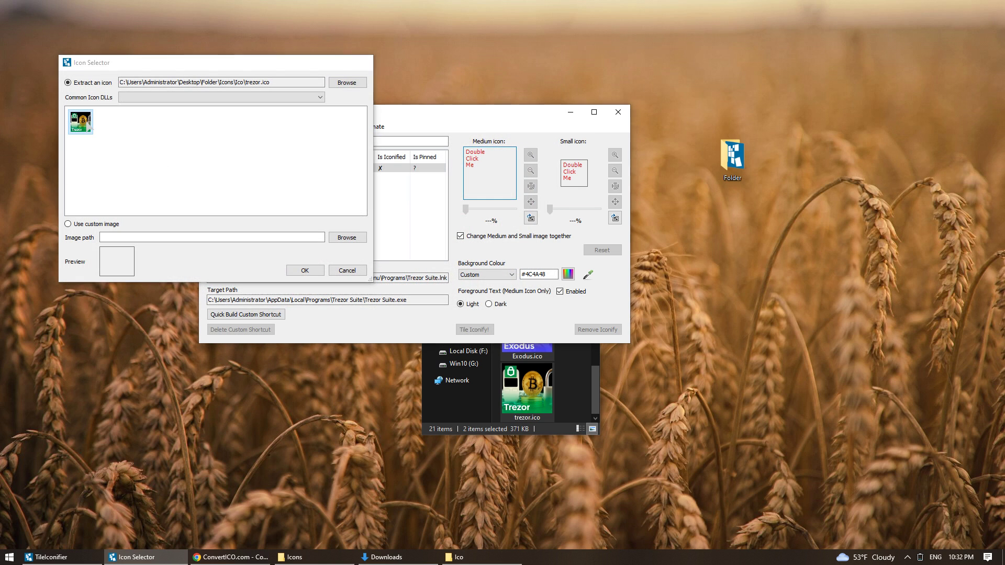
key(Return)
click(487, 329)
Give the Exodus tile the Exodus.ico image, then close TileIconifier and the Ico folder
double_click(234, 141)
text(ex)
double_click(231, 169)
click(360, 96)
click(351, 111)
text(C:\Users\Administrator\Desktop\Folder\Icons\Ico)
key(Return)
scroll(325, 166, down, 1)
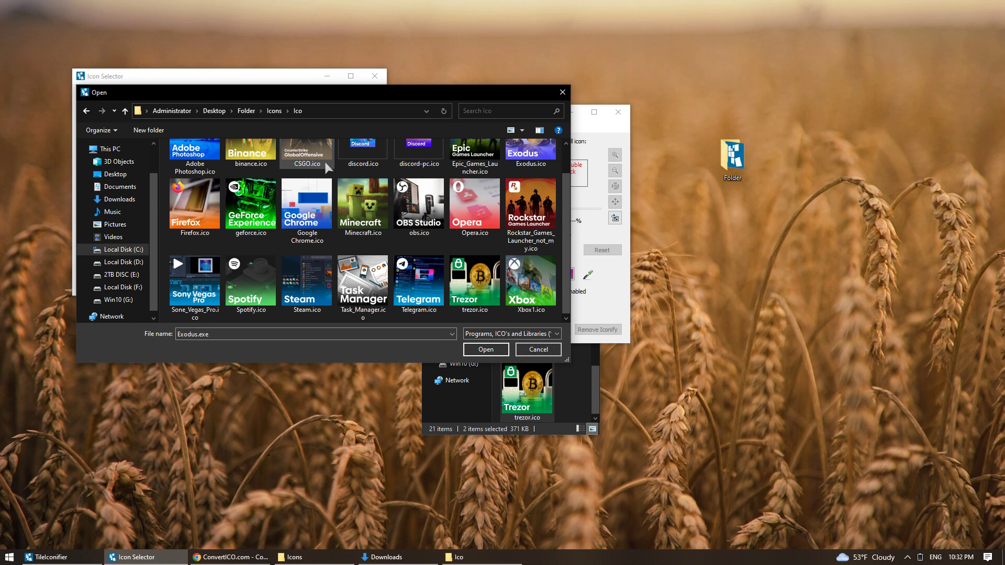
scroll(326, 166, up, 1)
click(520, 189)
double_click(521, 188)
key(Return)
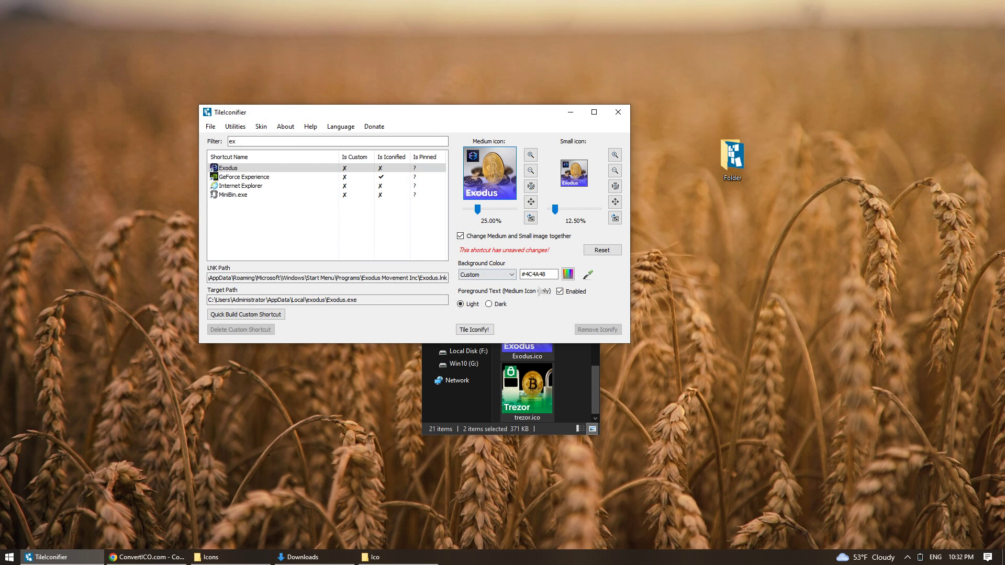
click(475, 330)
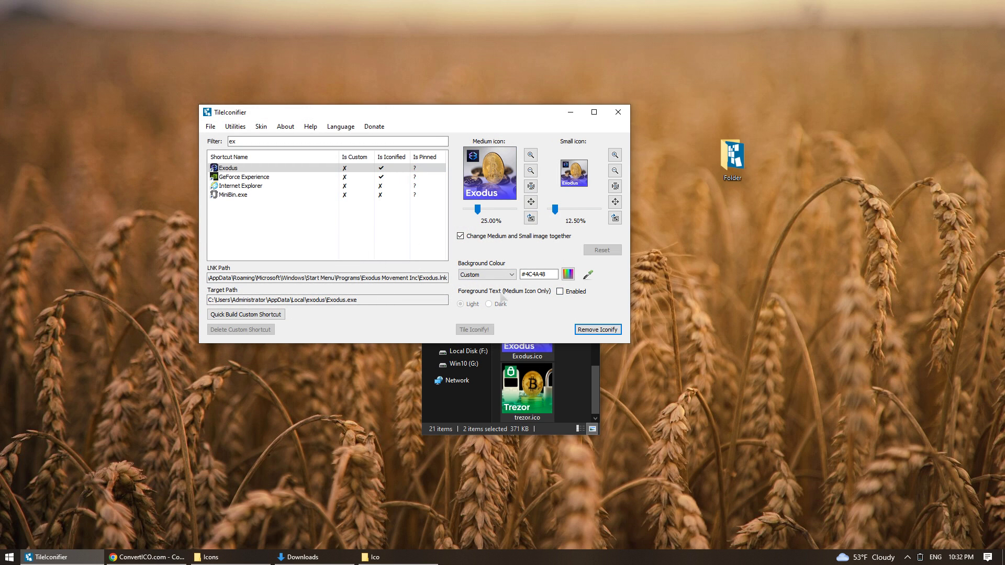
click(615, 114)
click(589, 118)
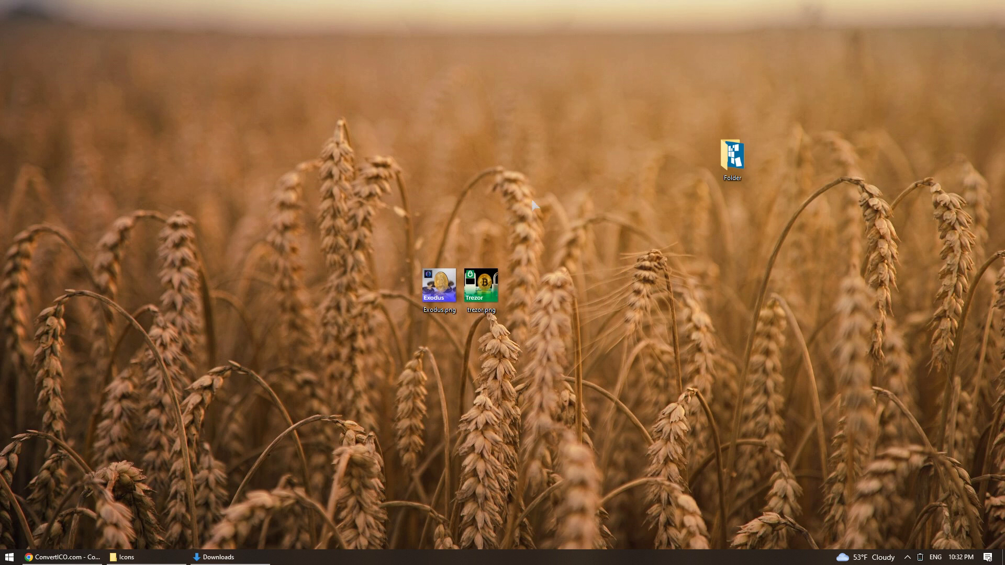
Close the Downloads, Chrome and Icons windows, then open Start to view the new tiles
right_click(224, 558)
click(213, 539)
right_click(78, 558)
click(91, 538)
right_click(95, 556)
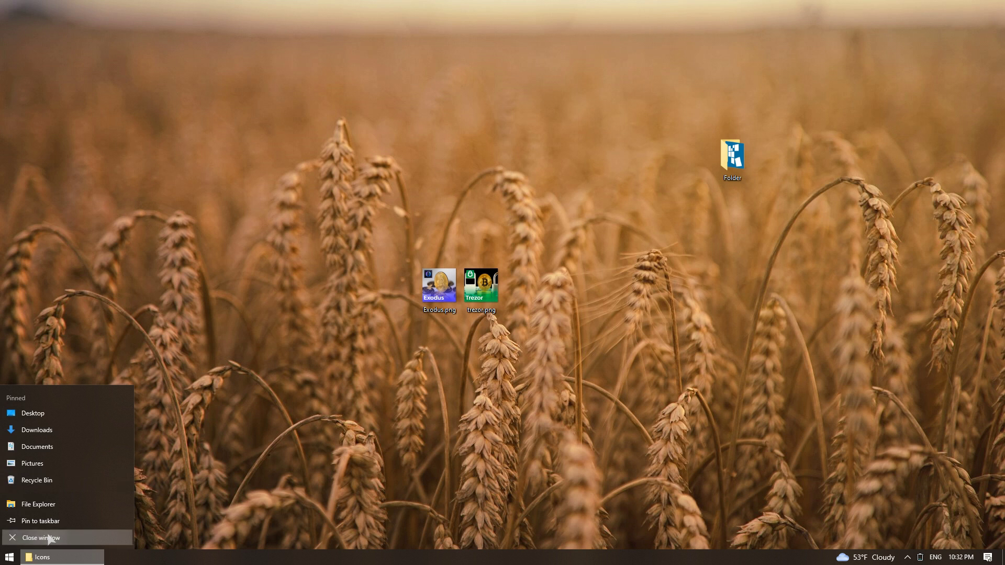
click(94, 537)
key(super)
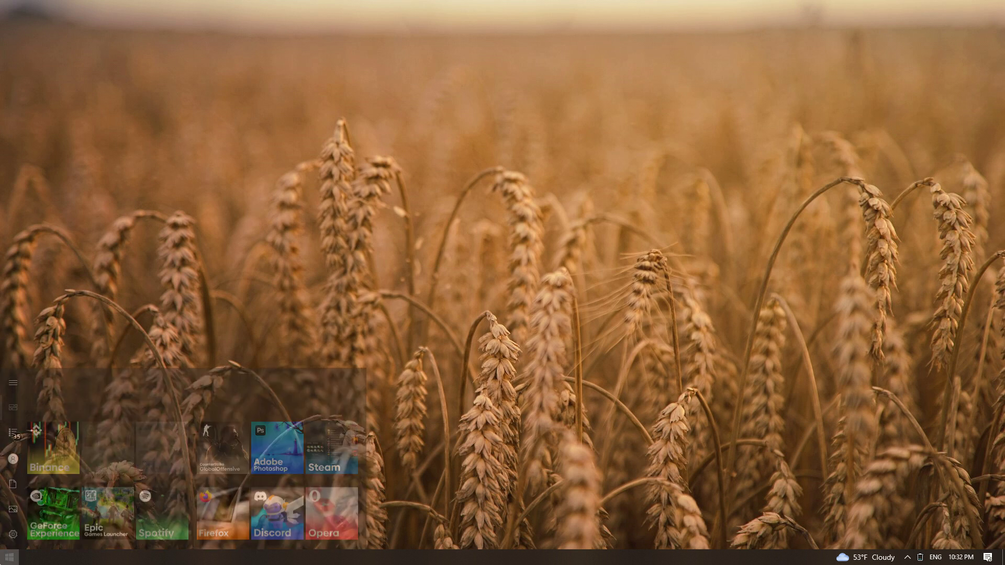